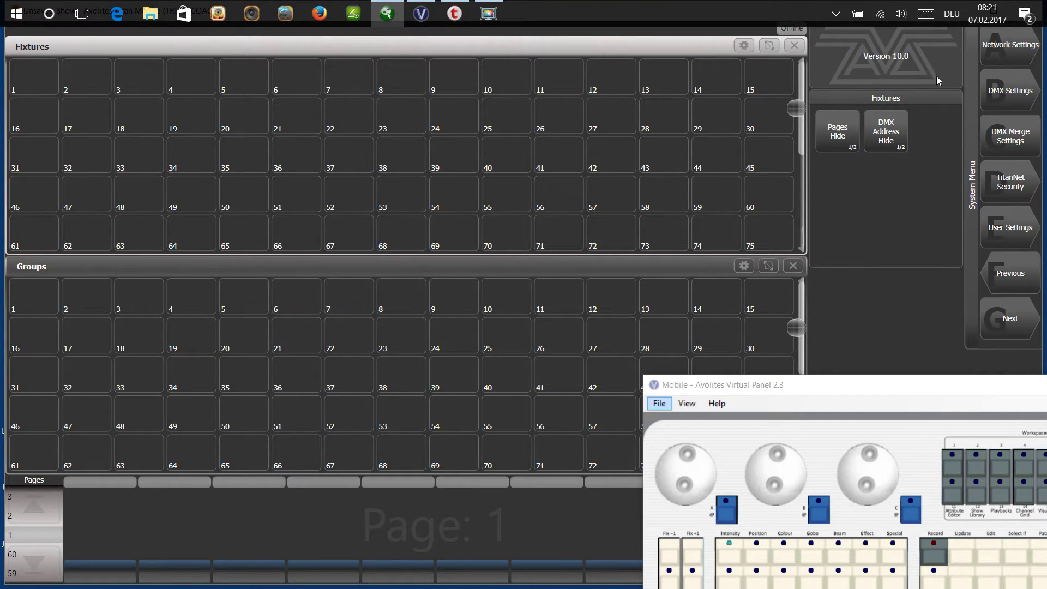
# Start patching fixtures and choose the BB4 from manufacturer i-Pix as the fixture type
pyautogui.click(882, 83)
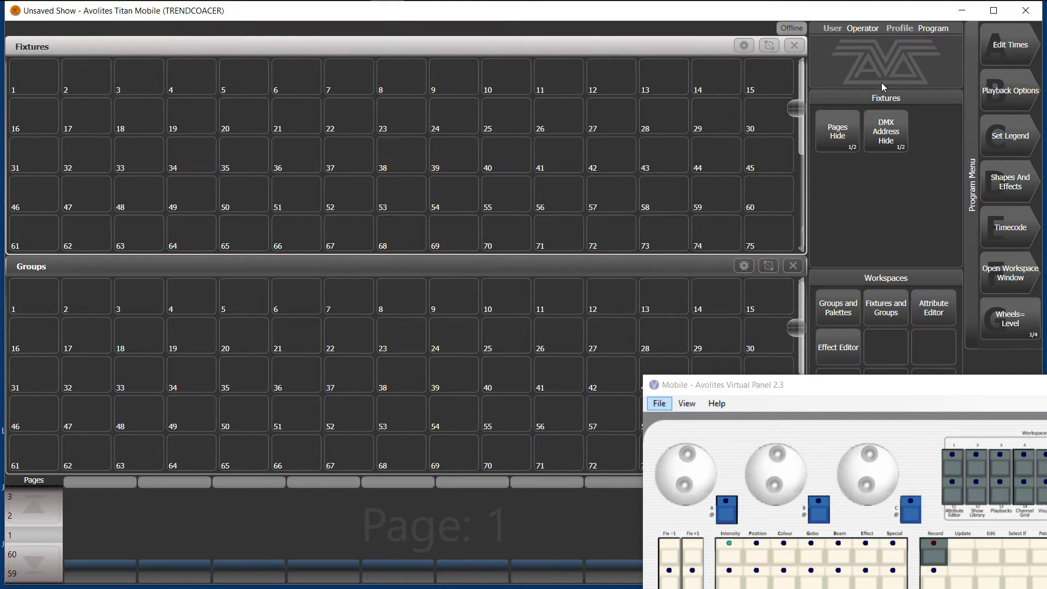
pyautogui.click(881, 83)
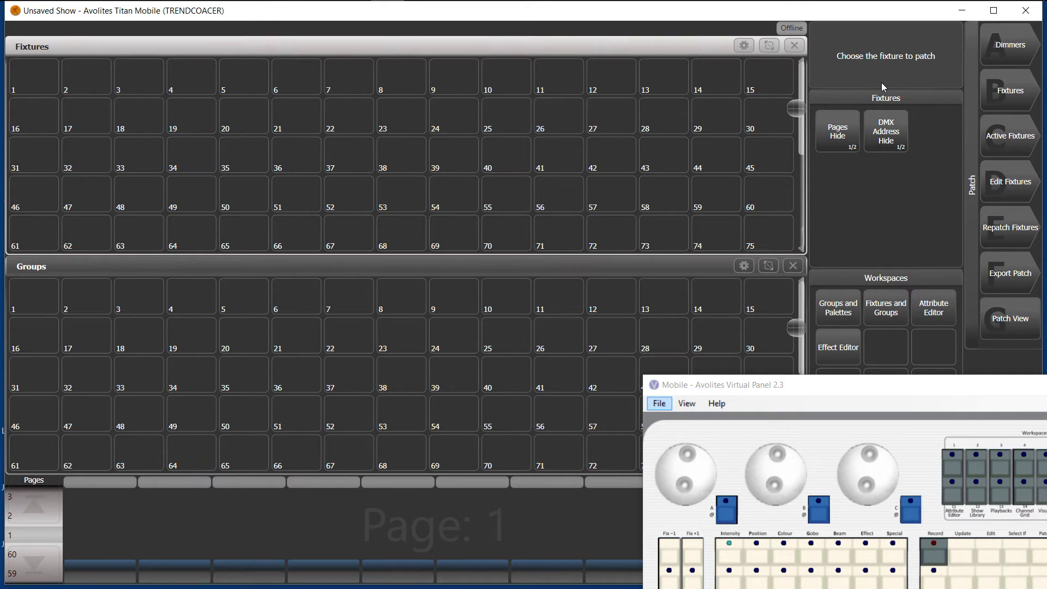
pyautogui.press('b')
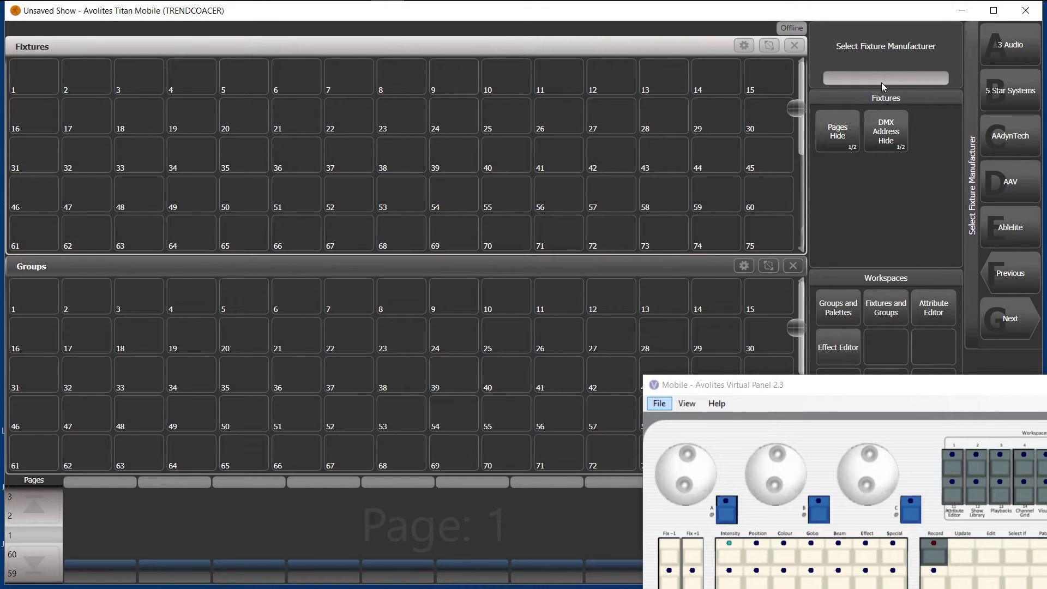
pyautogui.write('i')
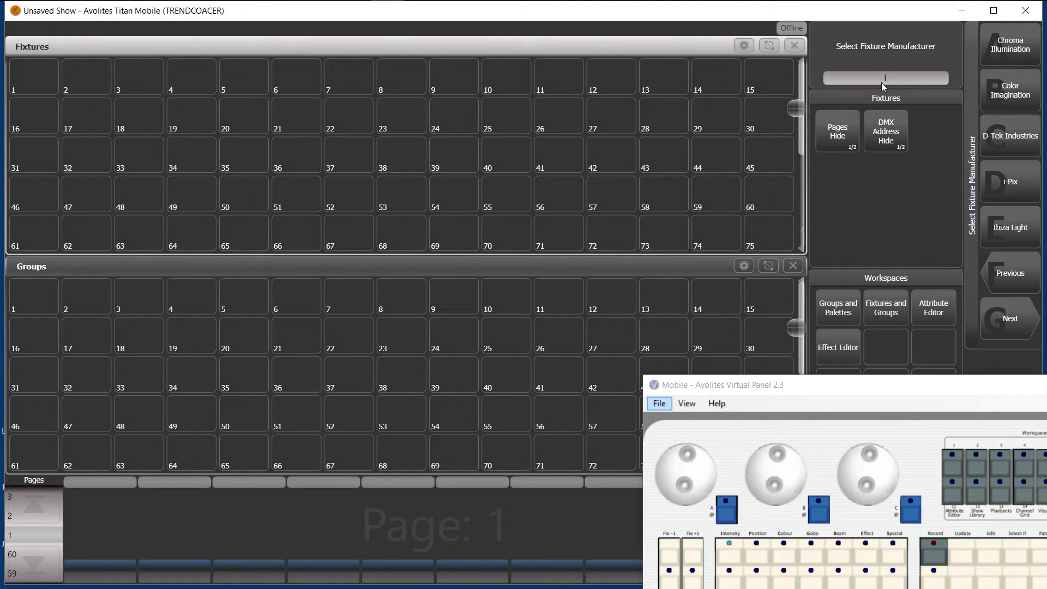
pyautogui.press('F4')
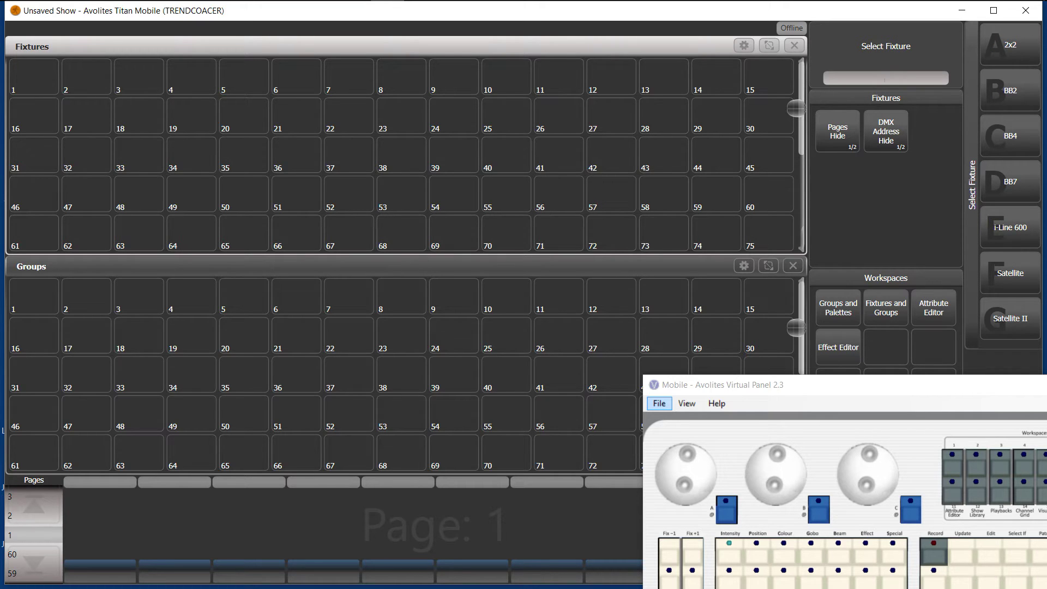
pyautogui.press('F4')
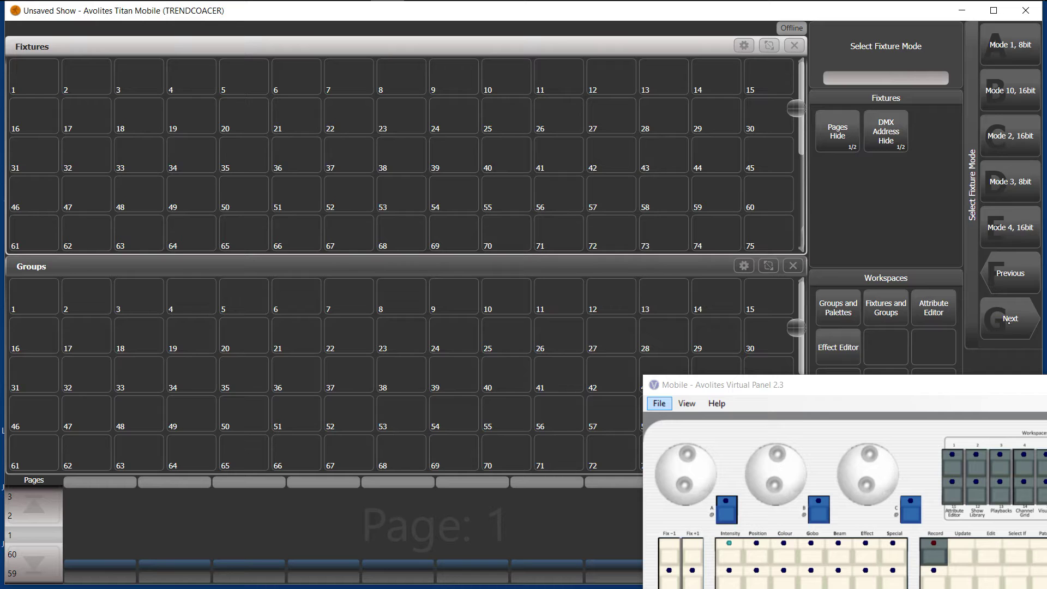
pyautogui.press('F1')
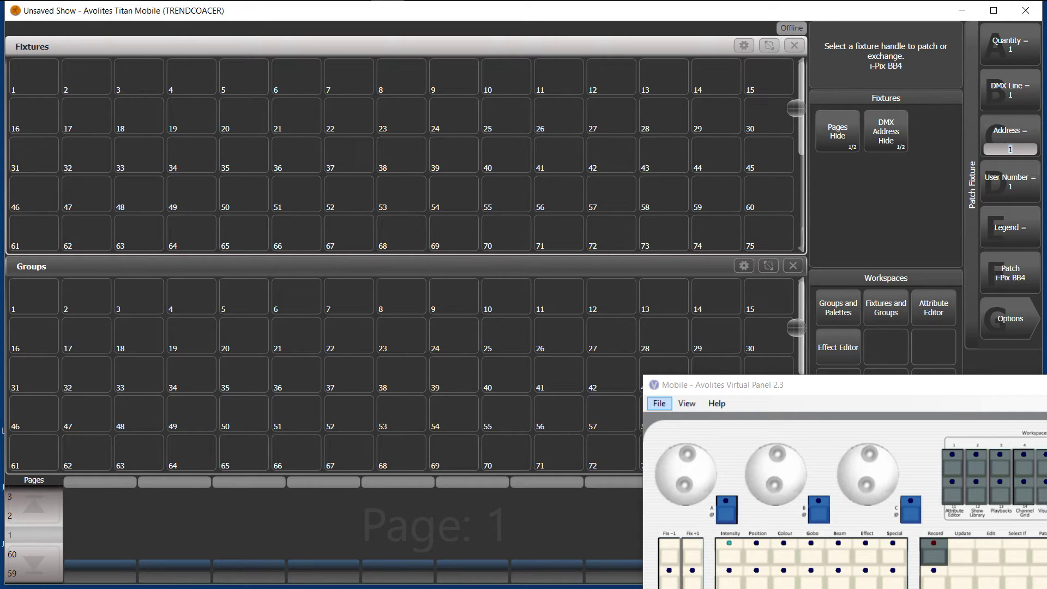
# Patch a quantity of six BB4 fixtures starting at fixture handle 17, and leave patching
pyautogui.click(1010, 45)
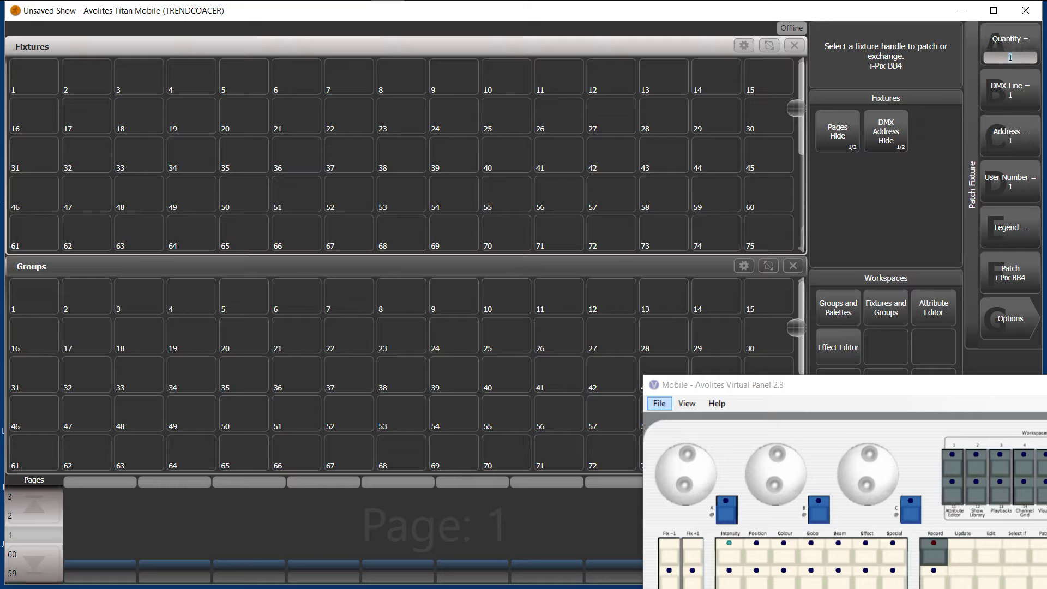
pyautogui.write('6')
pyautogui.click(85, 112)
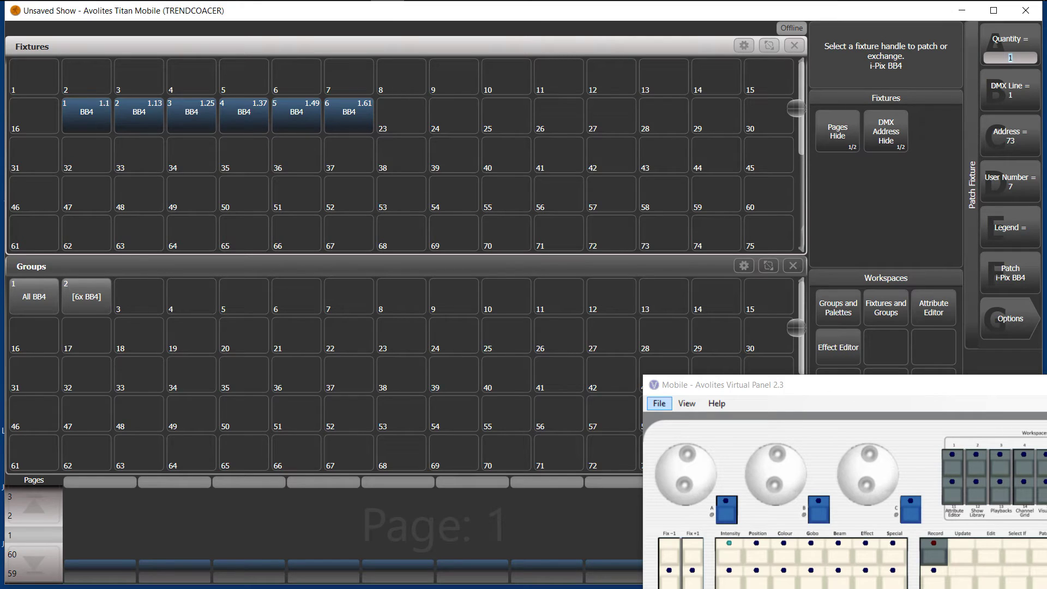
pyautogui.press('Escape')
pyautogui.press('Escape')
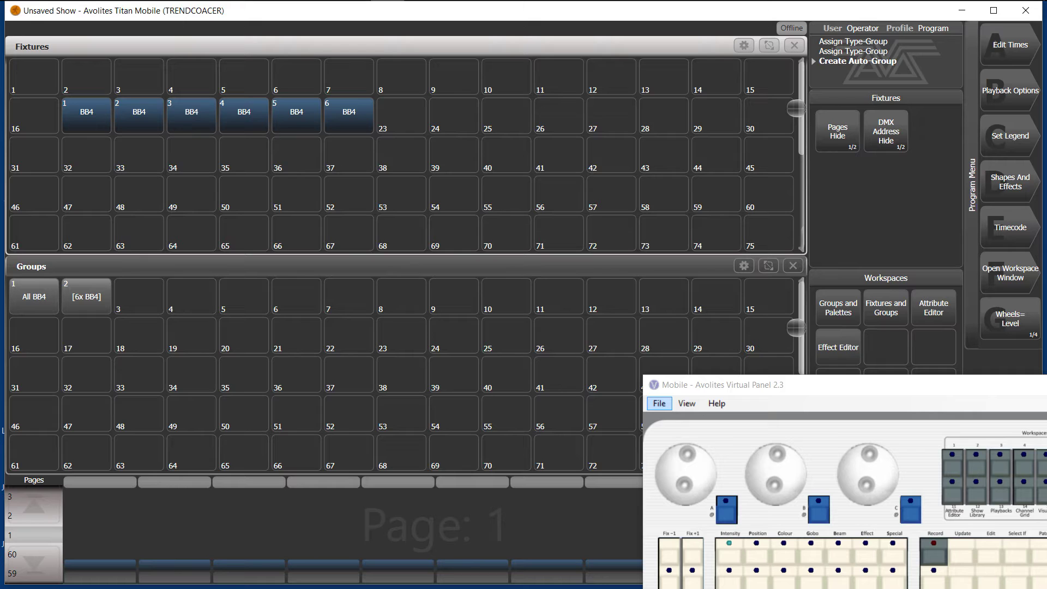
# View the fixture order of the 6x BB4 group, and leave the group editor
pyautogui.click(1010, 45)
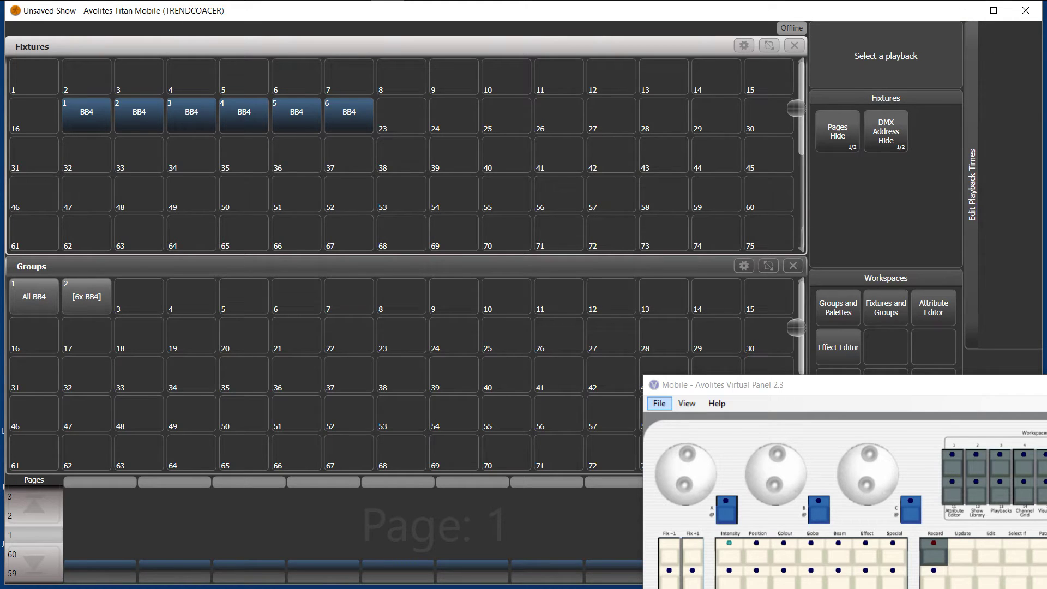
pyautogui.click(86, 297)
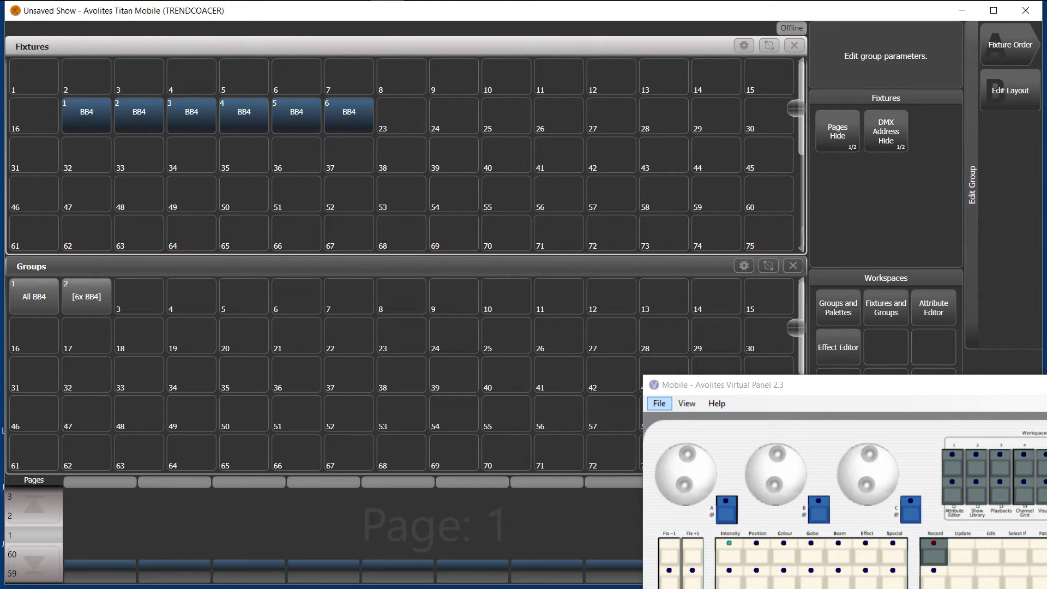
pyautogui.click(1010, 45)
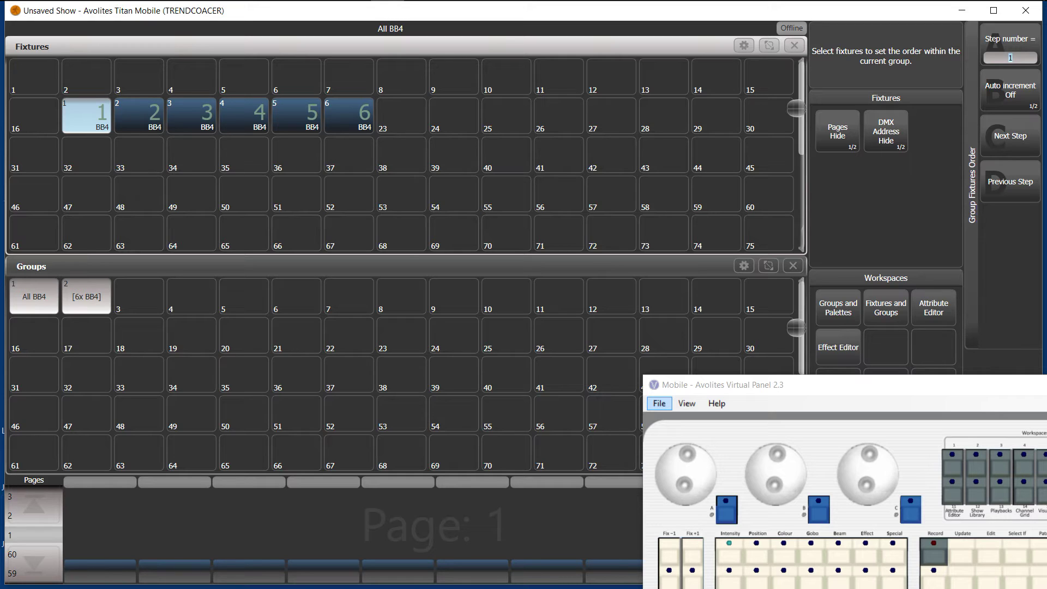
pyautogui.press('Return')
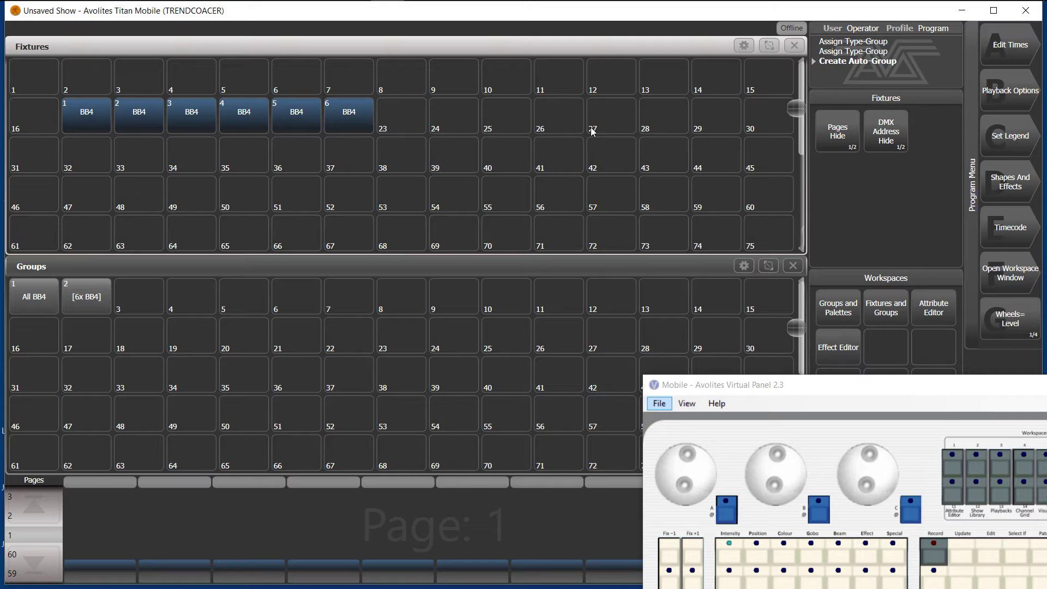
# Select all sub-cells of the All BB4 group through the Virtual Panel, and clear the programmer
pyautogui.click(34, 296)
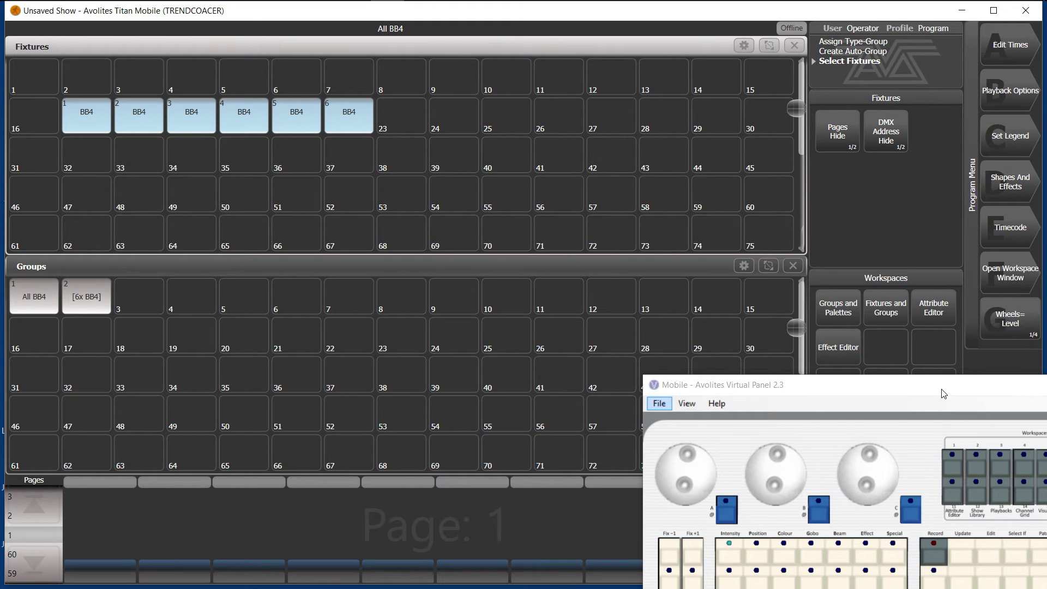
pyautogui.moveTo(939, 387); pyautogui.dragTo(788, 193)
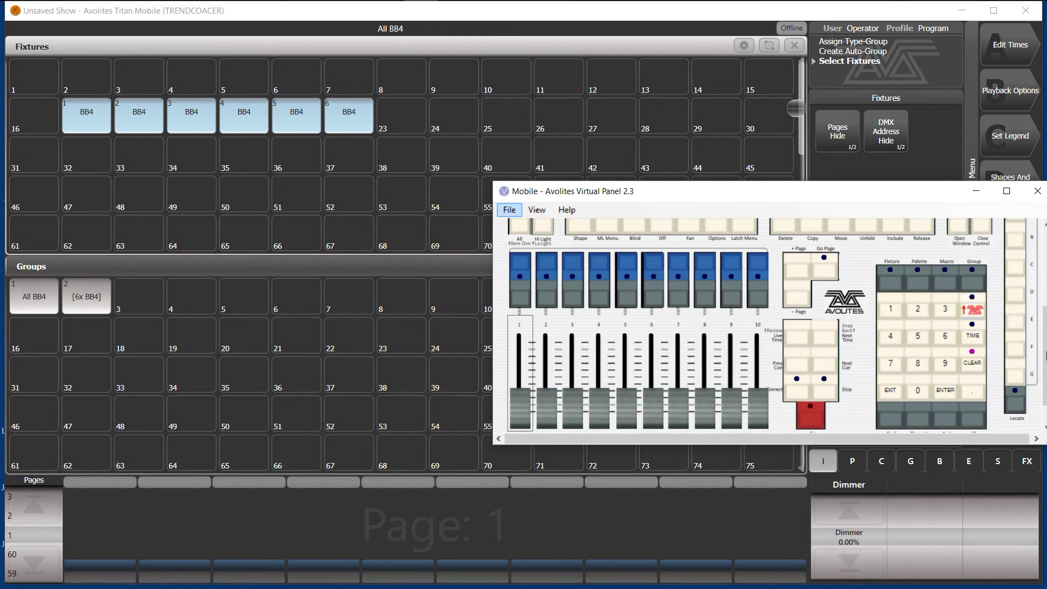
pyautogui.click(973, 393)
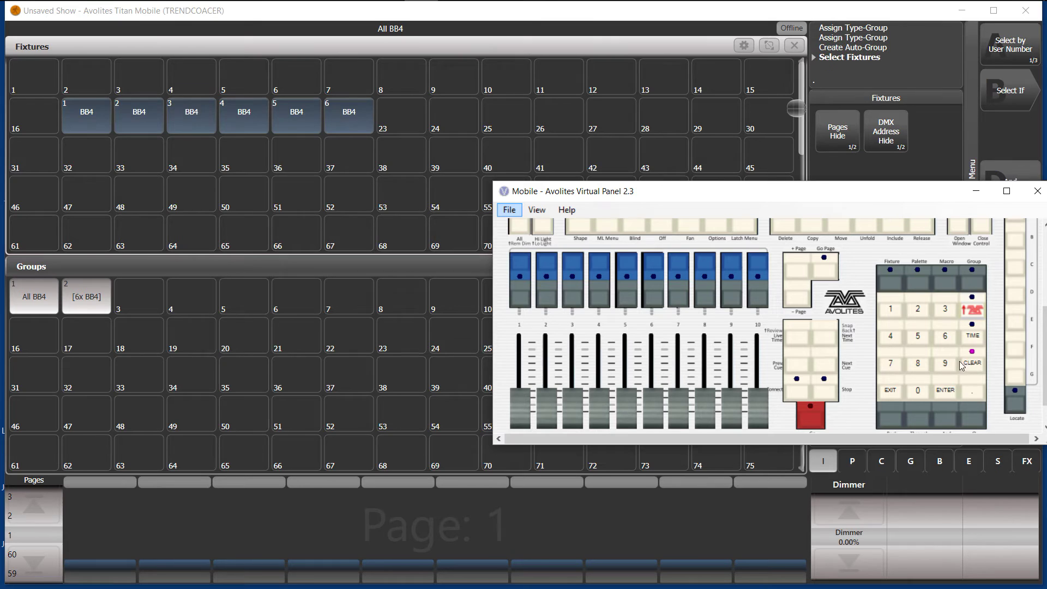
pyautogui.click(944, 391)
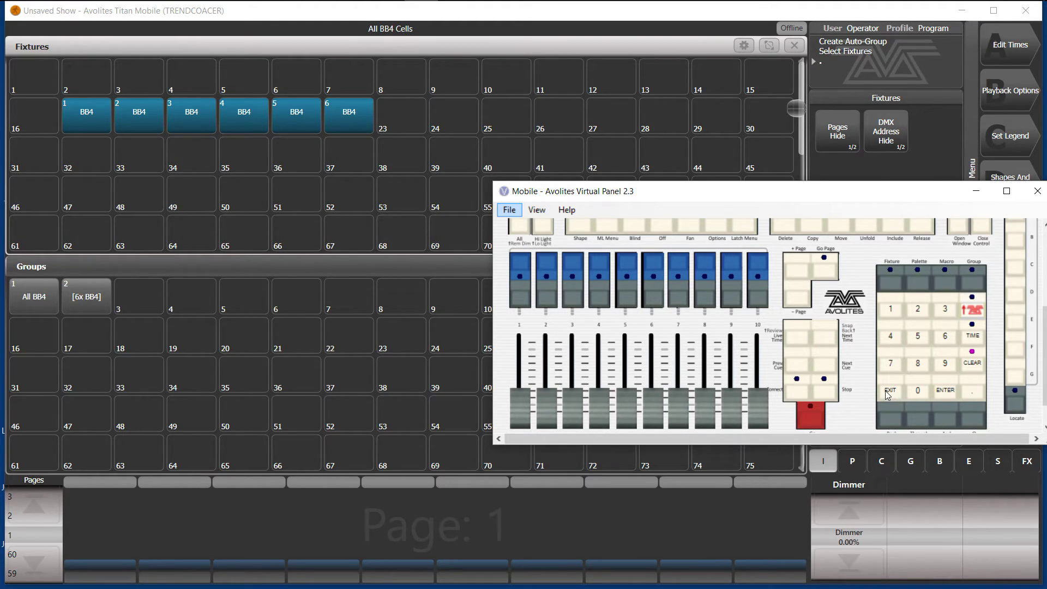
pyautogui.click(983, 361)
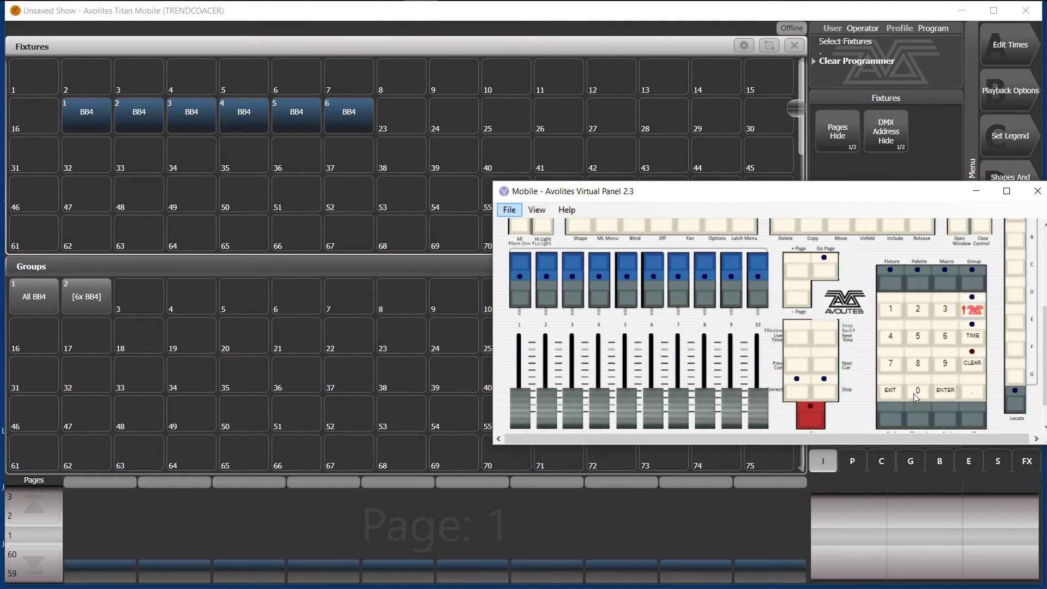
# Select all six BB4 fixtures and unfold them into their individual cells
pyautogui.moveTo(79, 121); pyautogui.dragTo(384, 105)
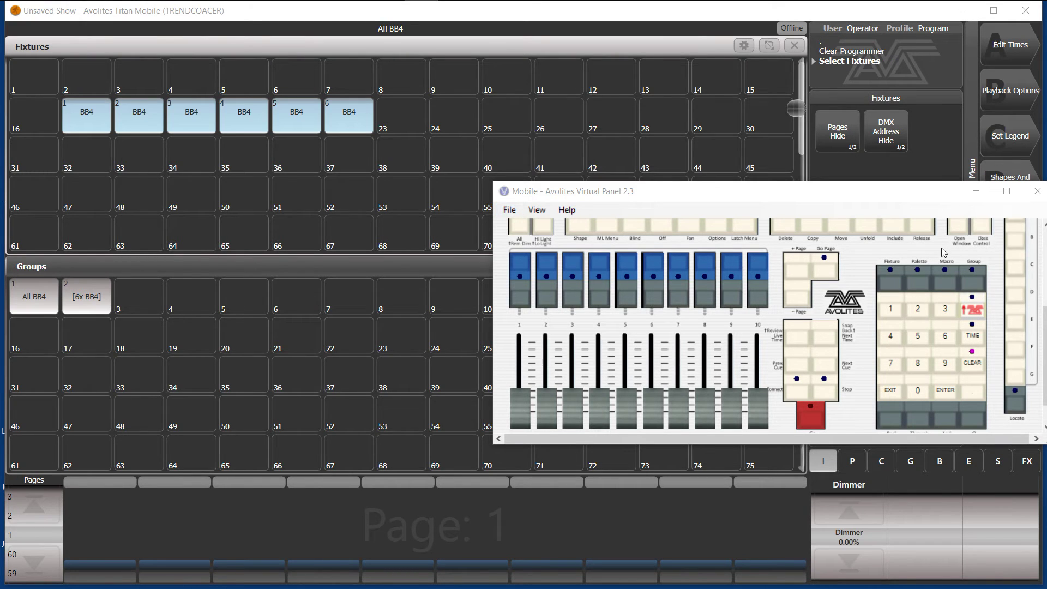
pyautogui.scroll(3, 944, 251)
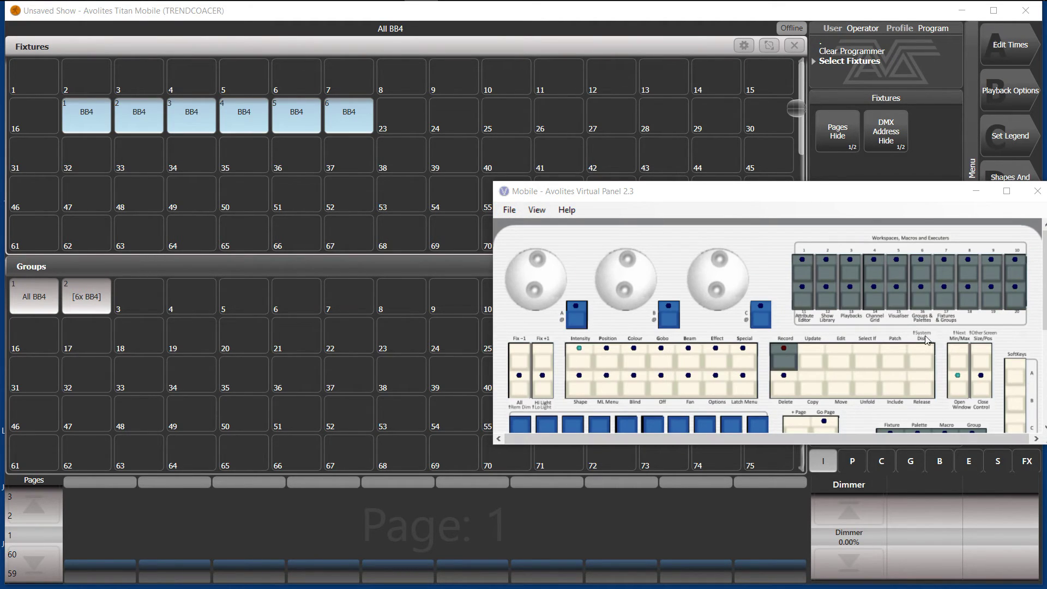
pyautogui.click(862, 391)
pyautogui.scroll(-3, 863, 393)
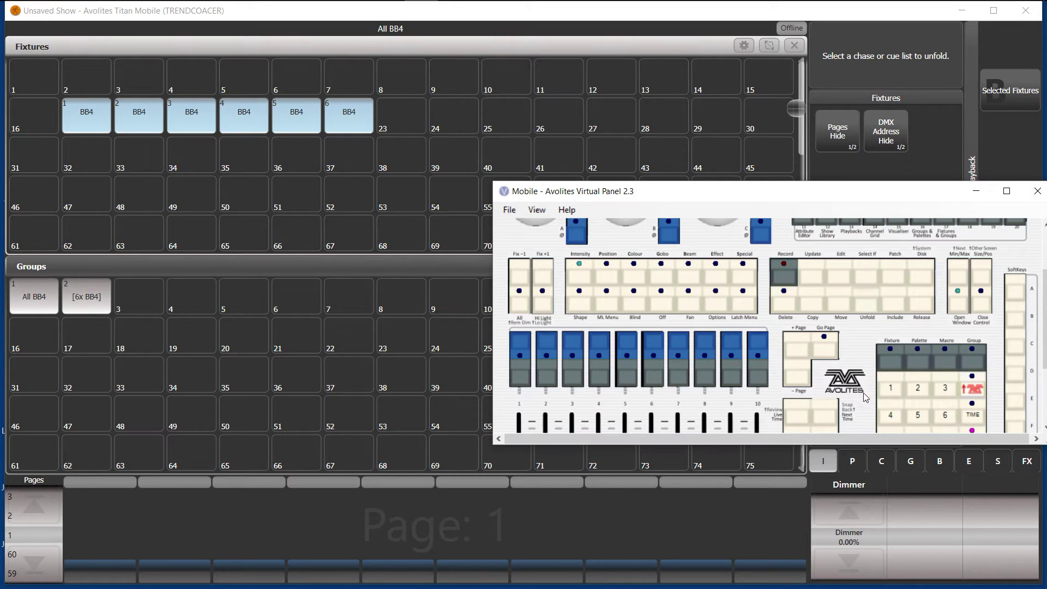
pyautogui.click(1001, 90)
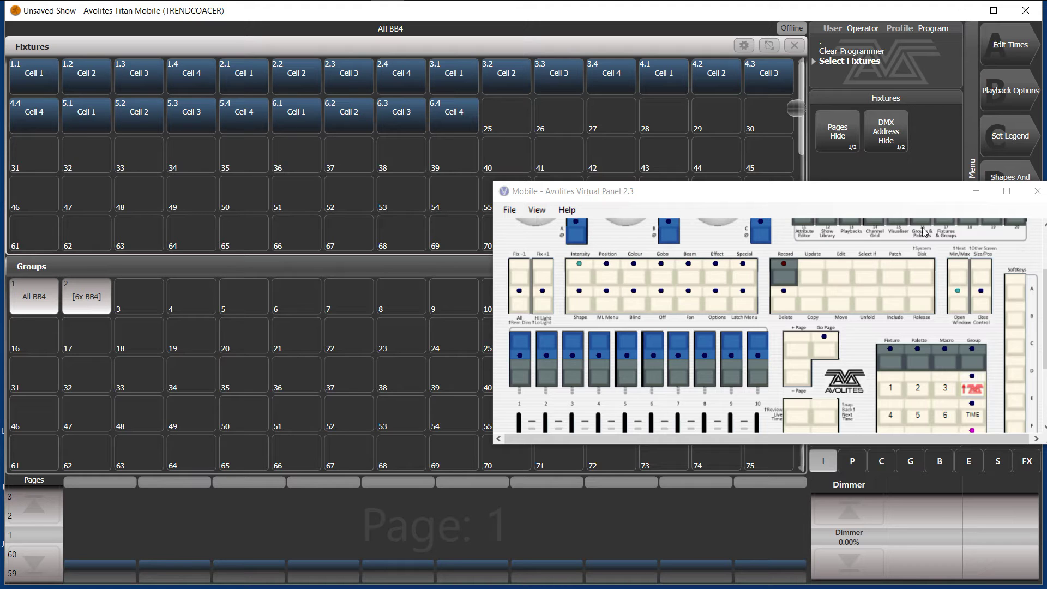
# Record all unfolded cells from 1.1 to 6.4 as a group on group handle 5, and clear the programmer
pyautogui.scroll(-3, 952, 255)
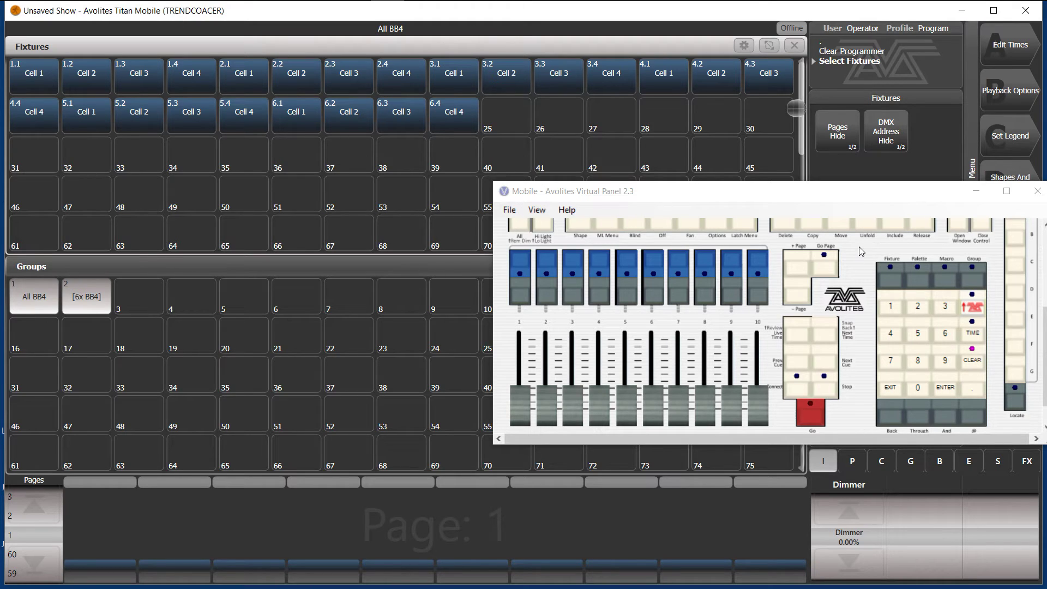
pyautogui.click(973, 360)
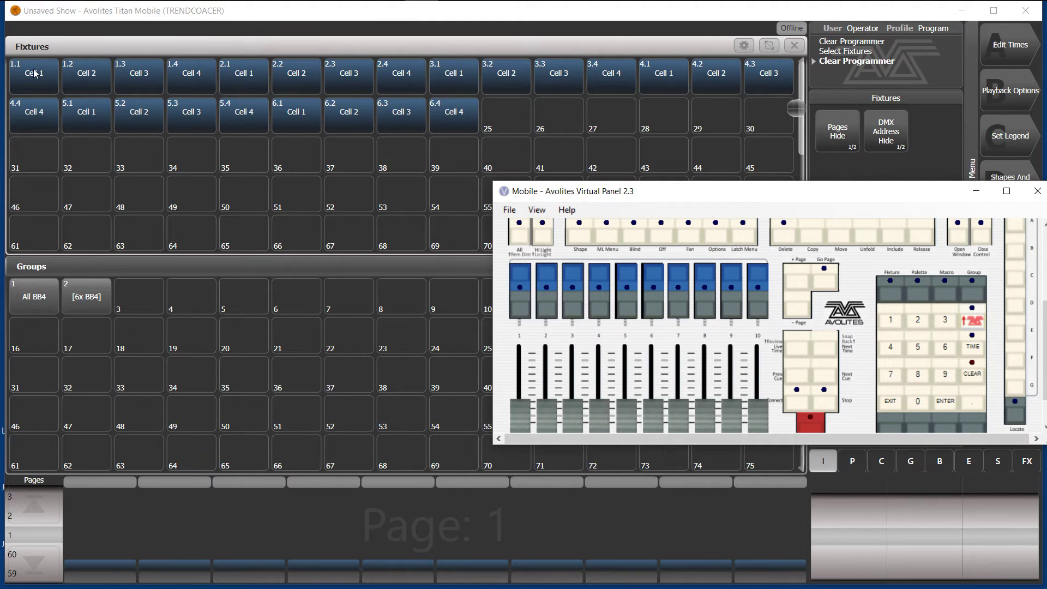
pyautogui.moveTo(34, 73); pyautogui.dragTo(802, 118)
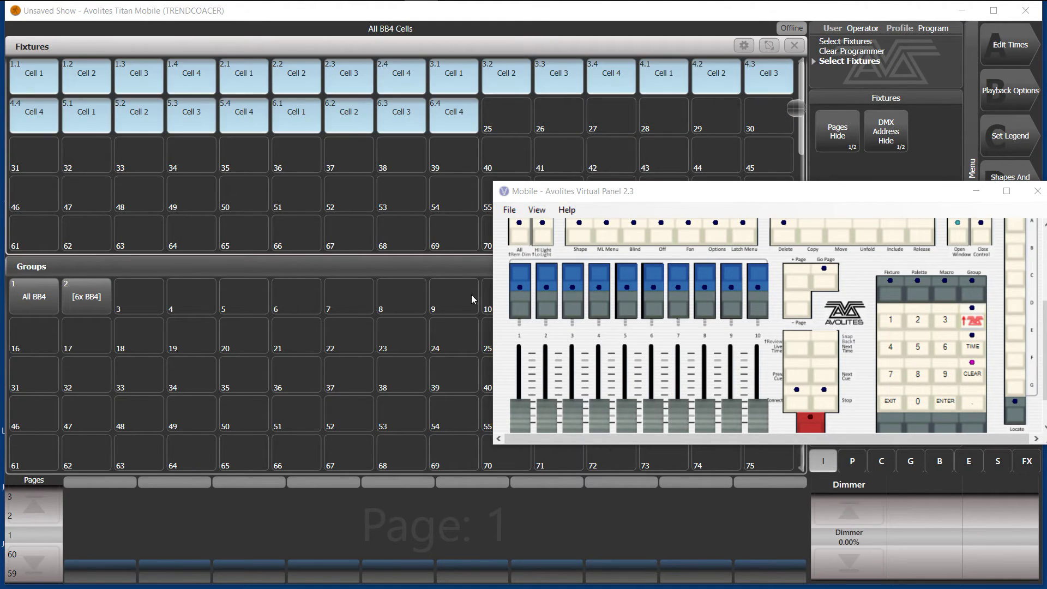
pyautogui.click(245, 301)
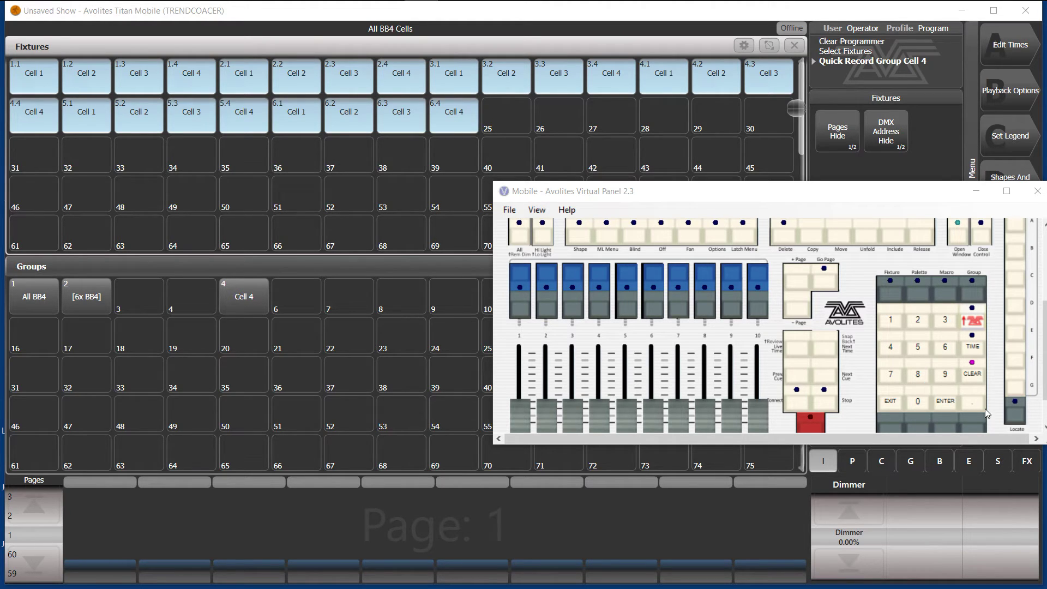
pyautogui.click(977, 379)
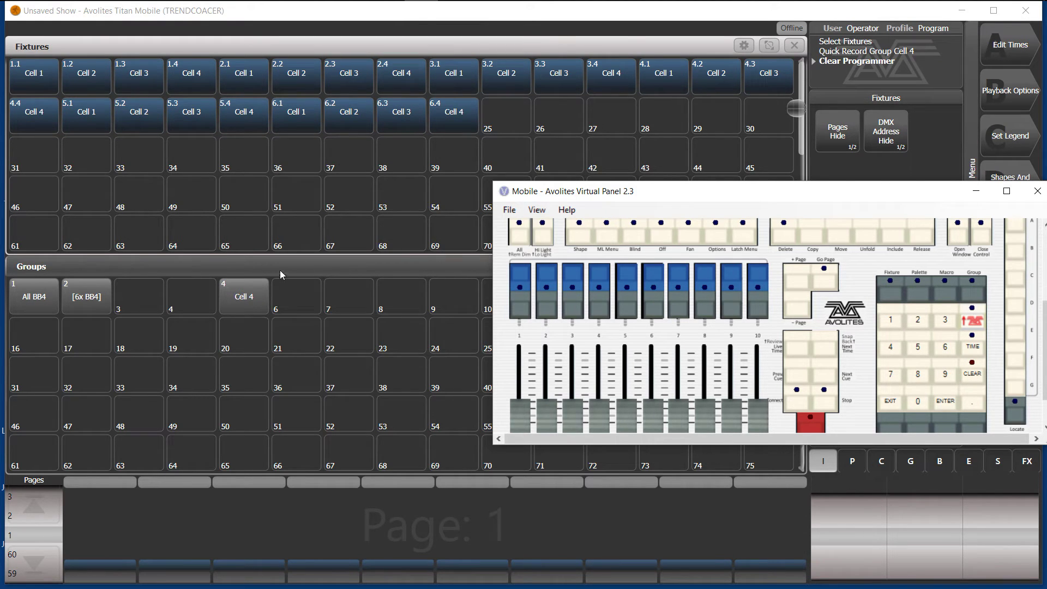
# Try to reorder cells 2.2, 2.3, 2.4 and 6.3 in the new cell group with auto increment on, and leave the order editor
pyautogui.click(1016, 50)
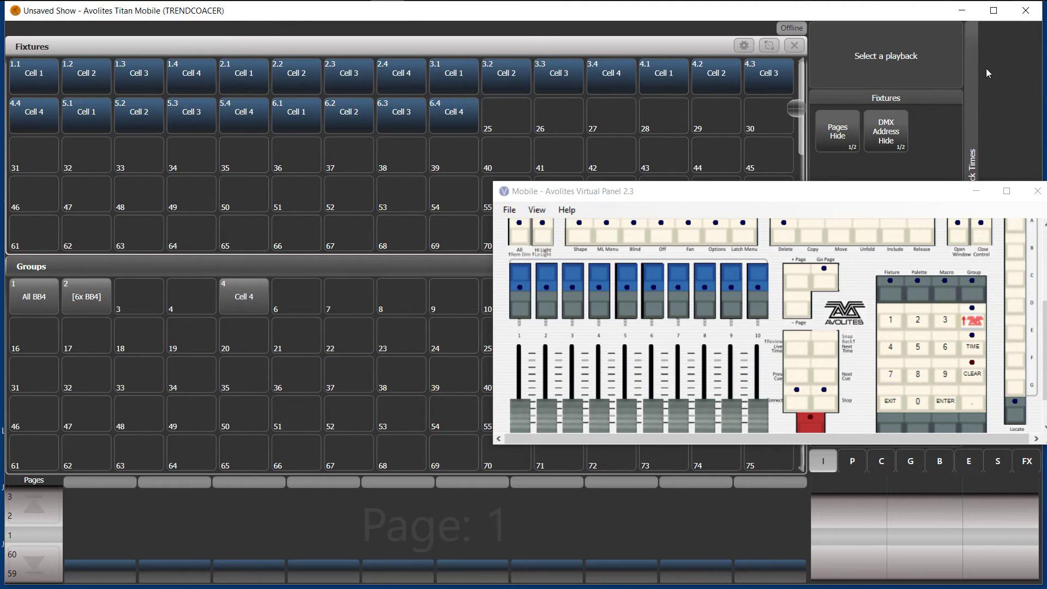
pyautogui.click(246, 295)
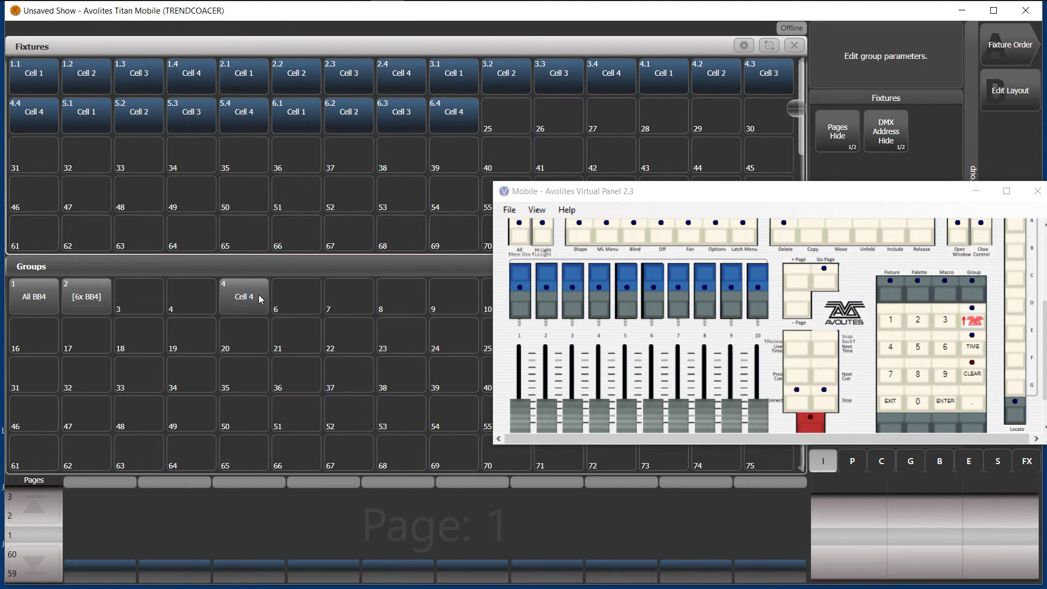
pyautogui.click(1005, 49)
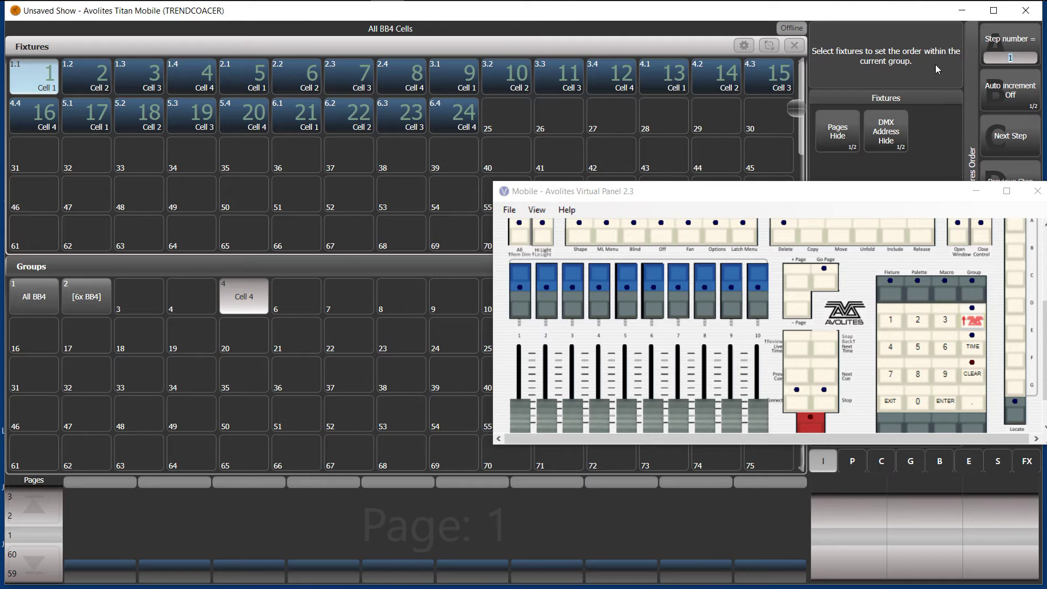
pyautogui.click(1007, 99)
pyautogui.click(305, 76)
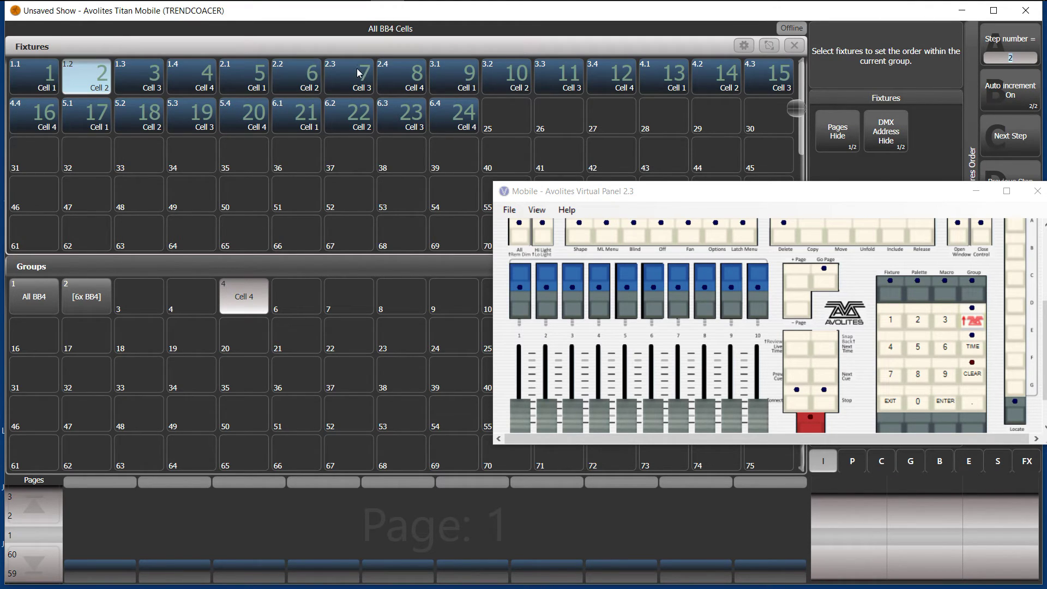
pyautogui.click(355, 75)
pyautogui.click(403, 79)
pyautogui.click(420, 123)
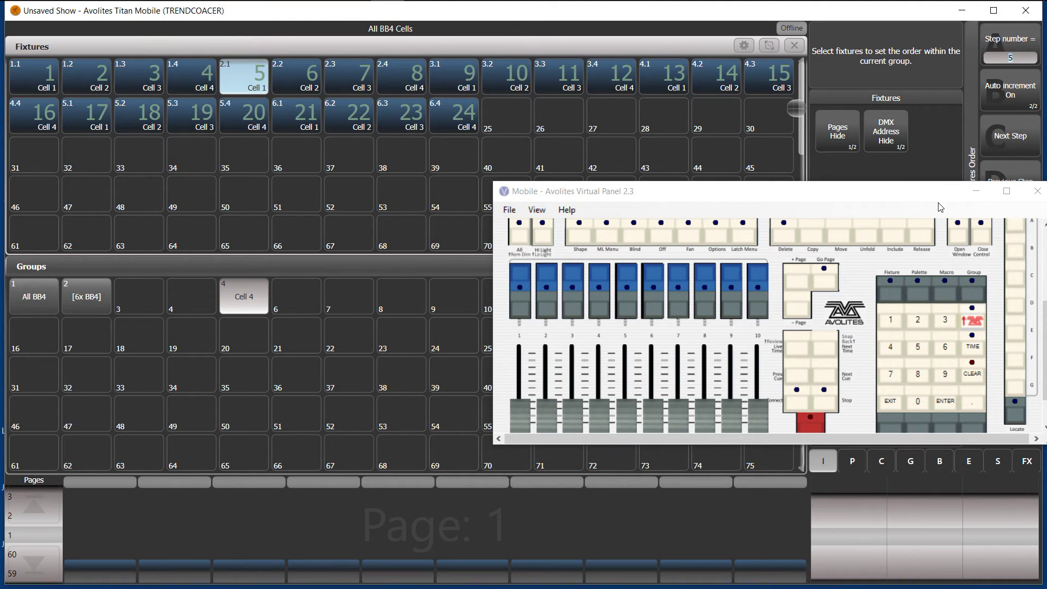
pyautogui.click(896, 408)
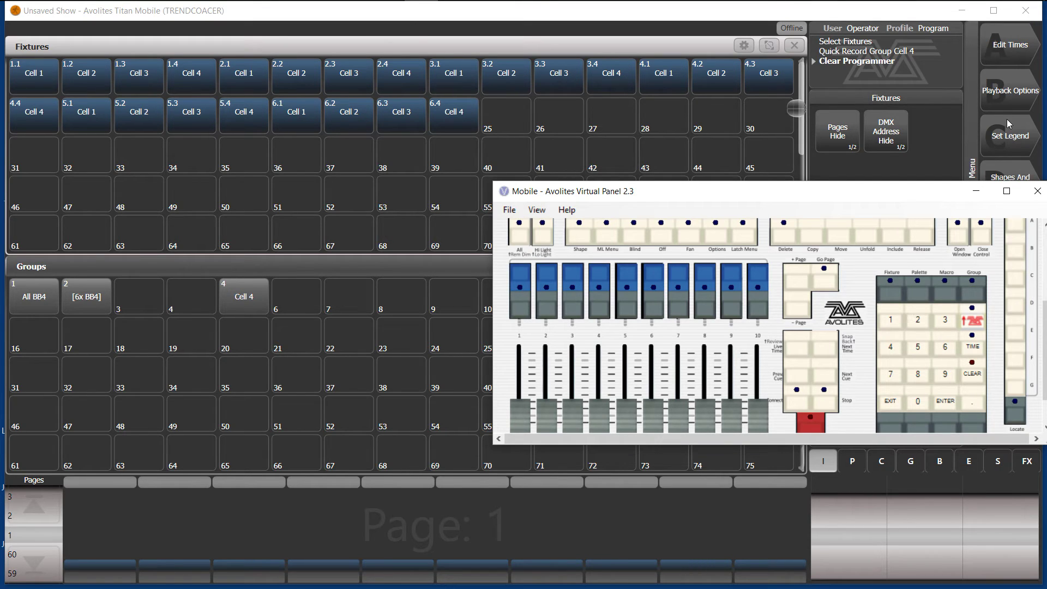
# Open the layout of the cell group on handle 5 and move cells 4.1 through 6.4 down to row 3
pyautogui.click(1024, 49)
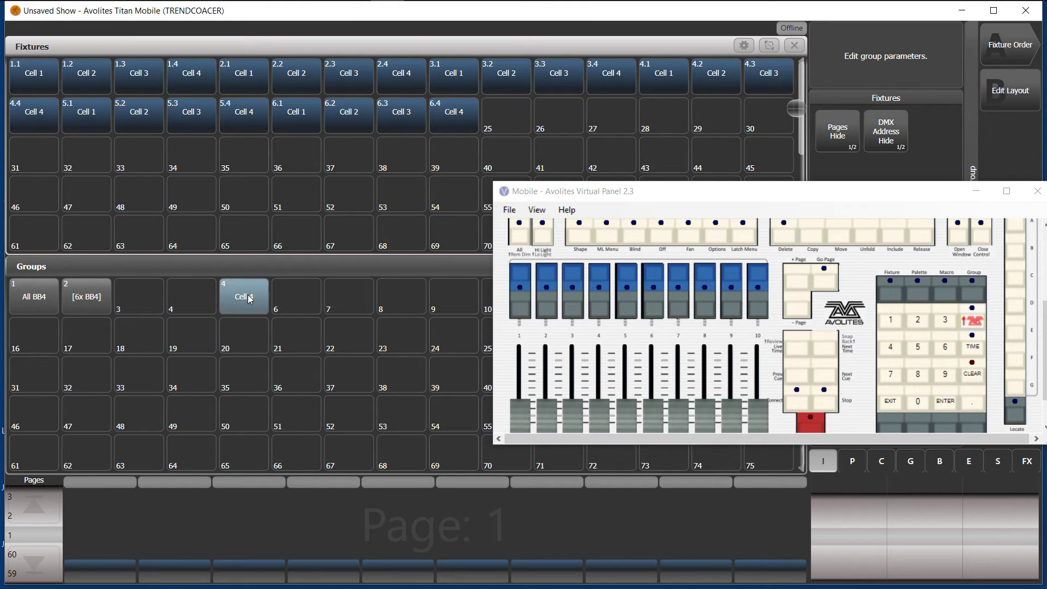
pyautogui.click(1007, 102)
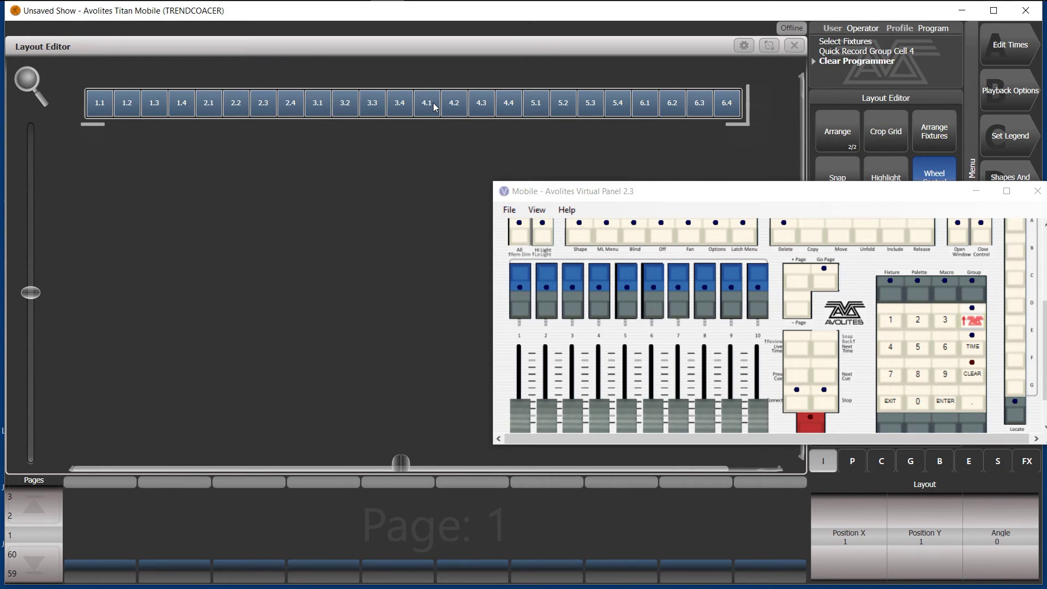
pyautogui.moveTo(435, 107); pyautogui.dragTo(728, 105)
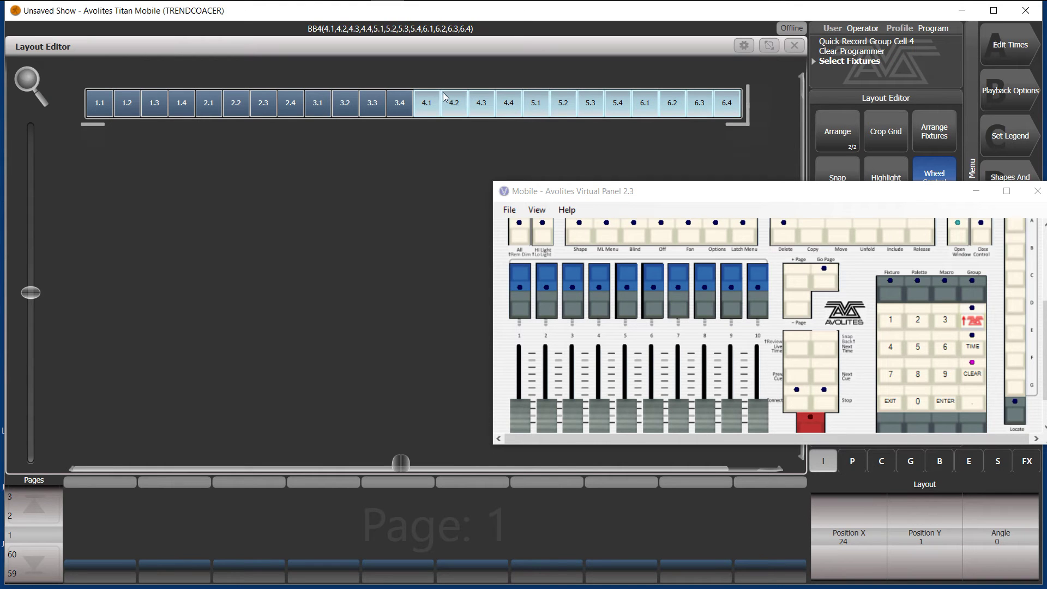
pyautogui.moveTo(424, 106); pyautogui.dragTo(425, 154)
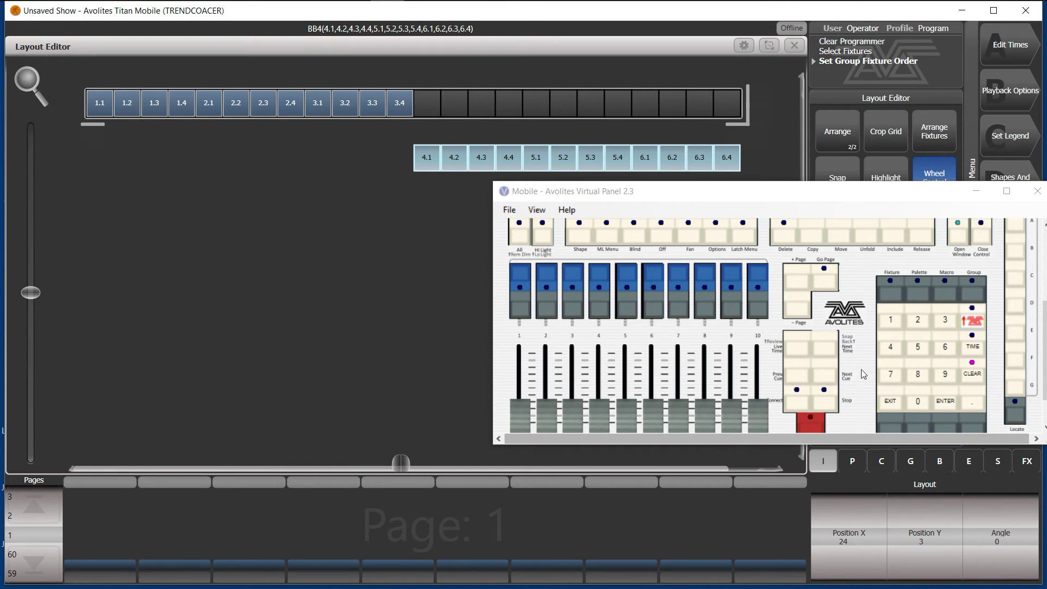
# Rotate each of the selected cells 4.1 through 6.4 individually in place to an angle of about 5
pyautogui.scroll(3, 731, 310)
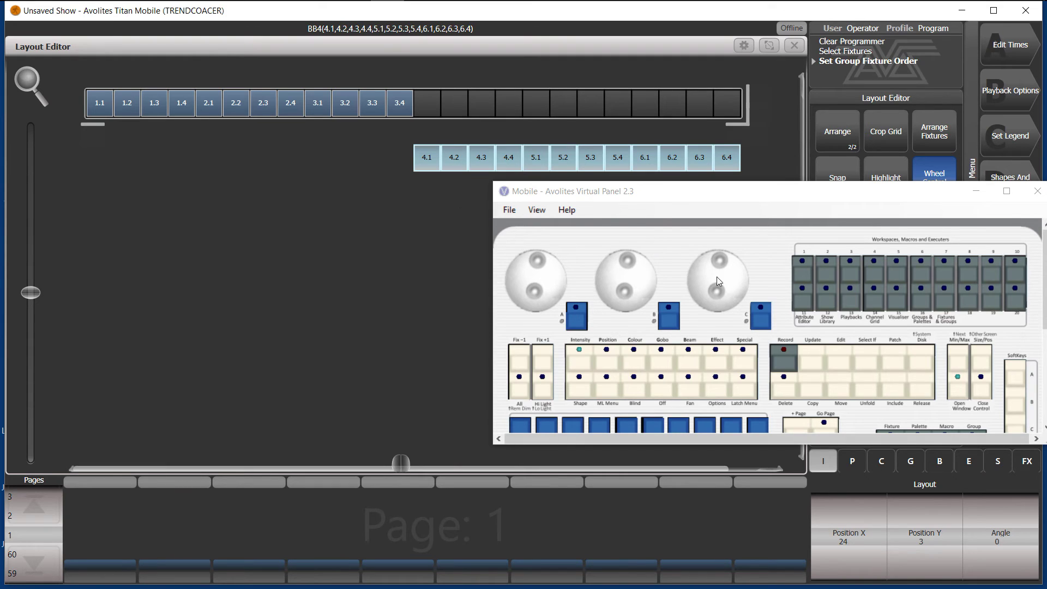
pyautogui.scroll(-5, 732, 292)
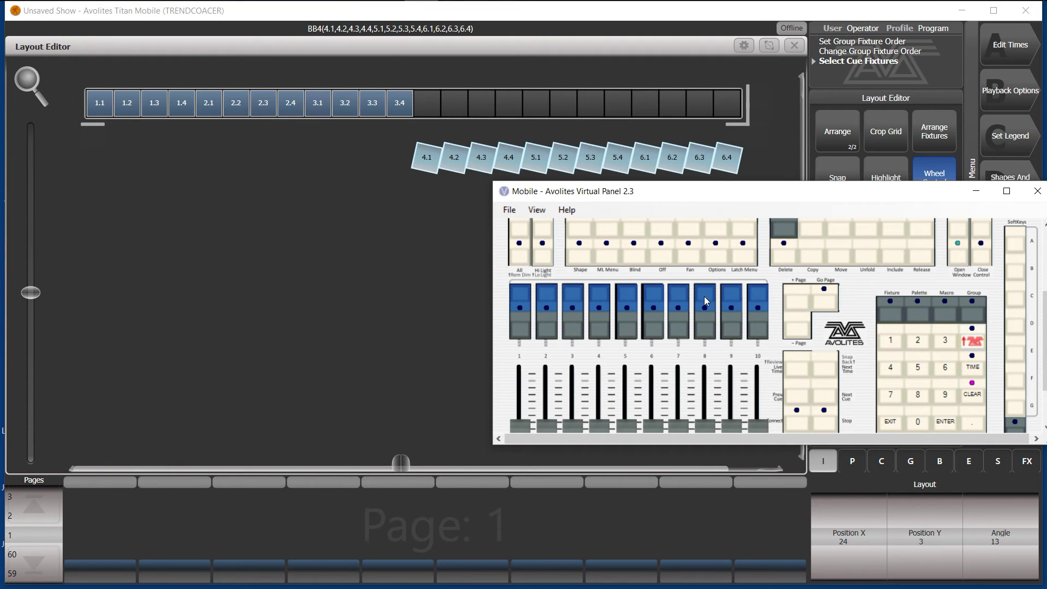
pyautogui.scroll(3, 705, 301)
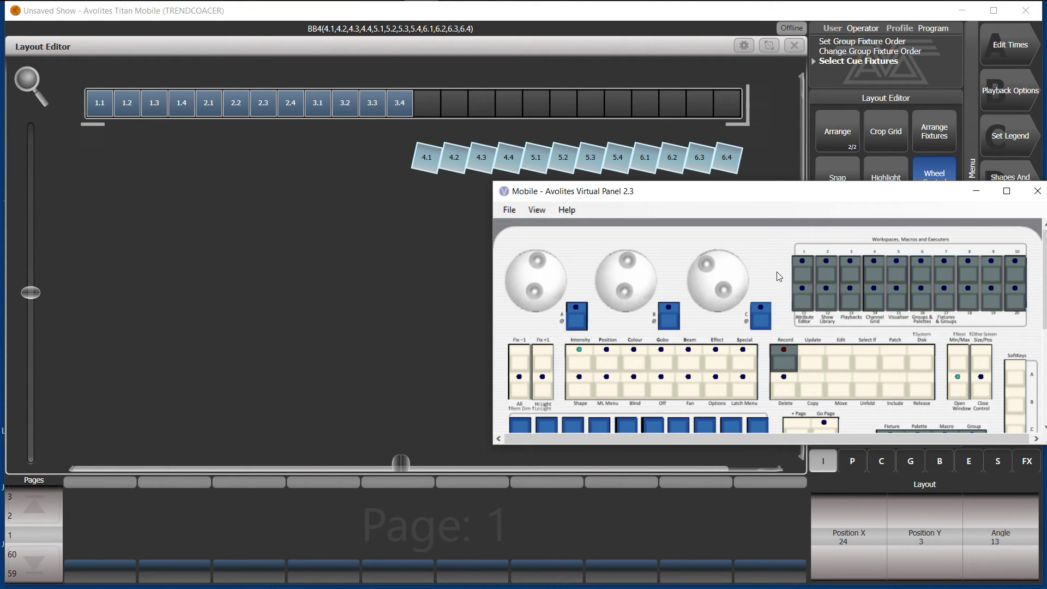
pyautogui.scroll(3, 733, 280)
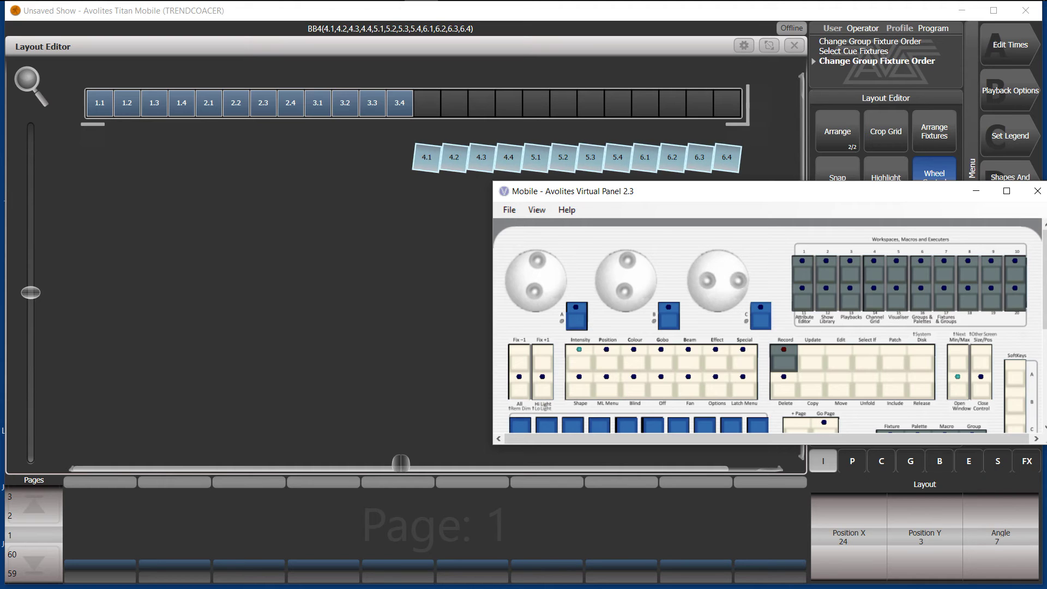
pyautogui.scroll(2, 718, 280)
pyautogui.scroll(4, 718, 280)
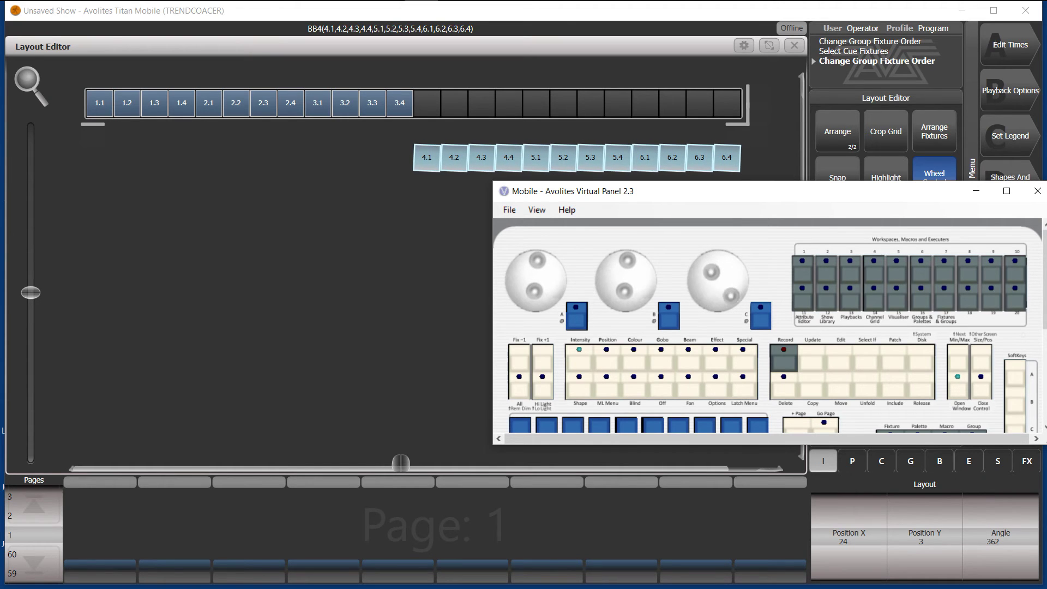
pyautogui.scroll(-4, 718, 280)
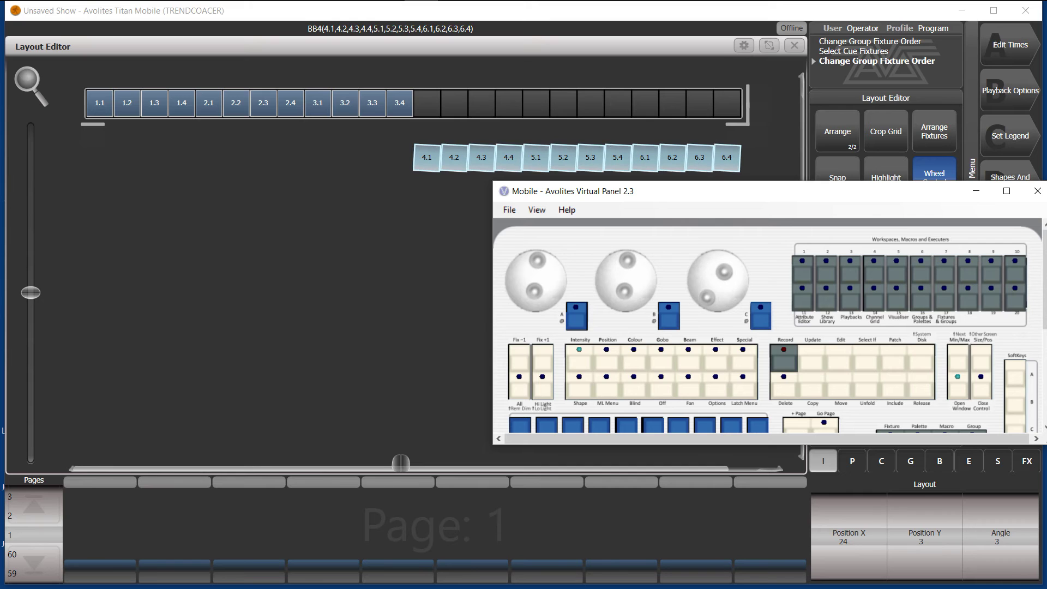
# Set the wheels to rotate the selection and turn the row of cells 4.1 to 6.4 about half a turn, with 6.4 at column 13
pyautogui.moveTo(866, 193); pyautogui.dragTo(800, 304)
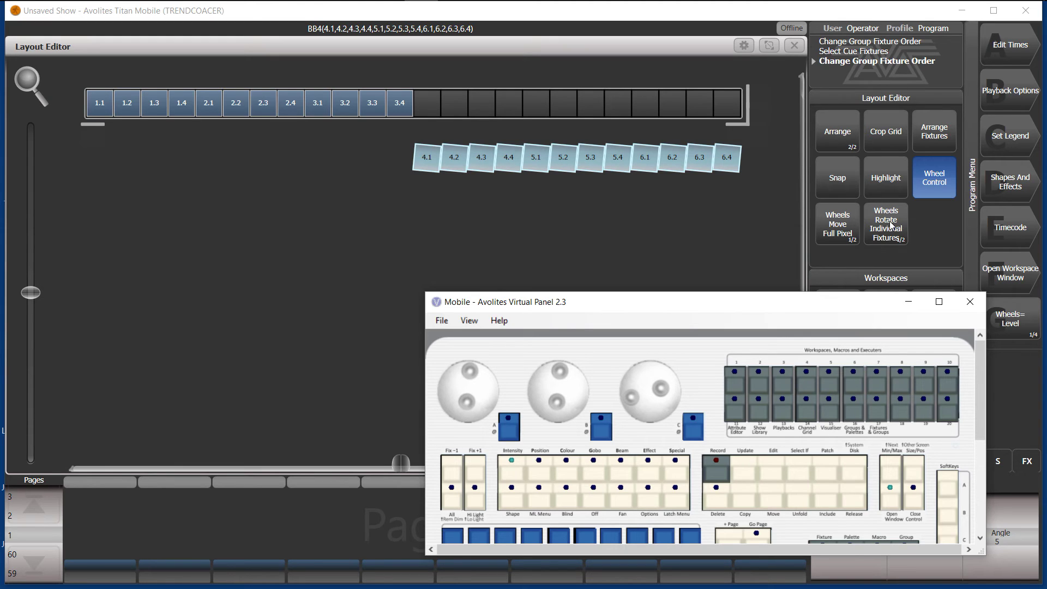
pyautogui.click(897, 225)
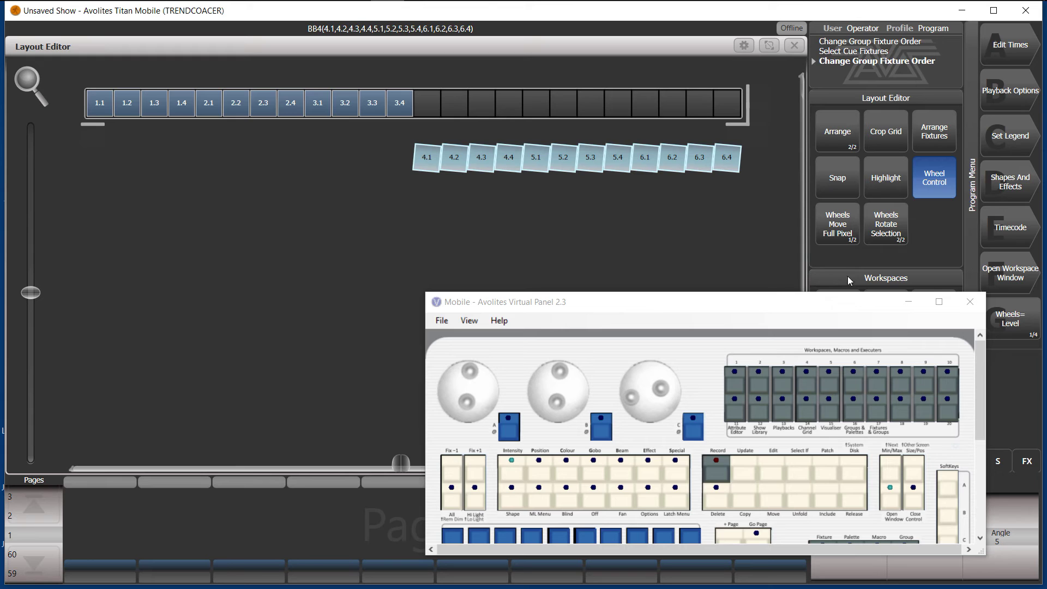
pyautogui.moveTo(772, 299); pyautogui.dragTo(760, 164)
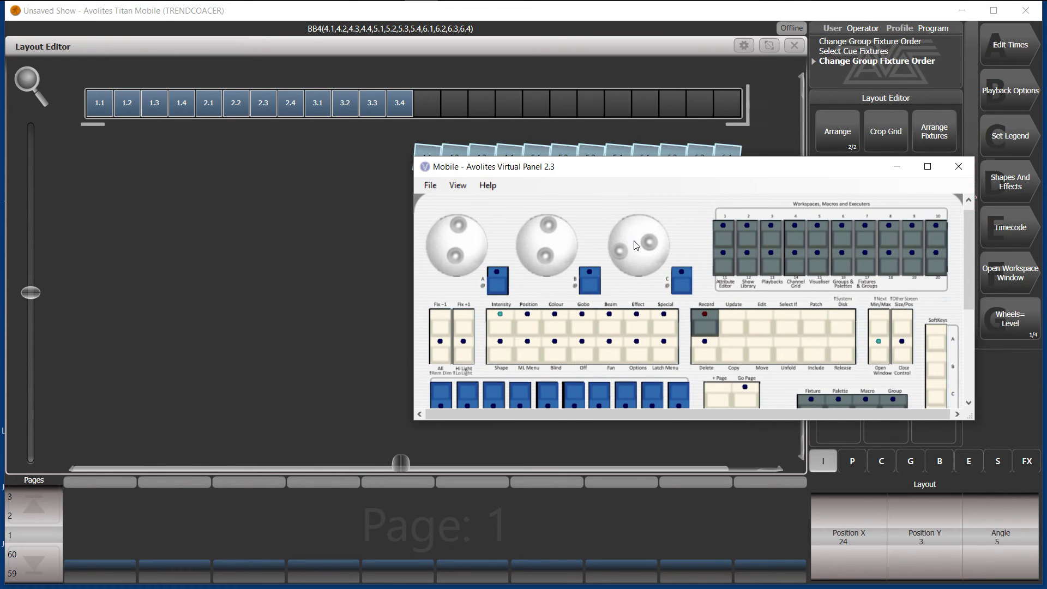
pyautogui.moveTo(631, 233)
pyautogui.mouseDown()
pyautogui.moveTo(637, 262)
pyautogui.moveTo(649, 229)
pyautogui.moveTo(627, 259)
pyautogui.moveTo(636, 240)
pyautogui.moveTo(633, 251)
pyautogui.moveTo(652, 230)
pyautogui.moveTo(641, 225)
pyautogui.moveTo(652, 232)
pyautogui.mouseUp()
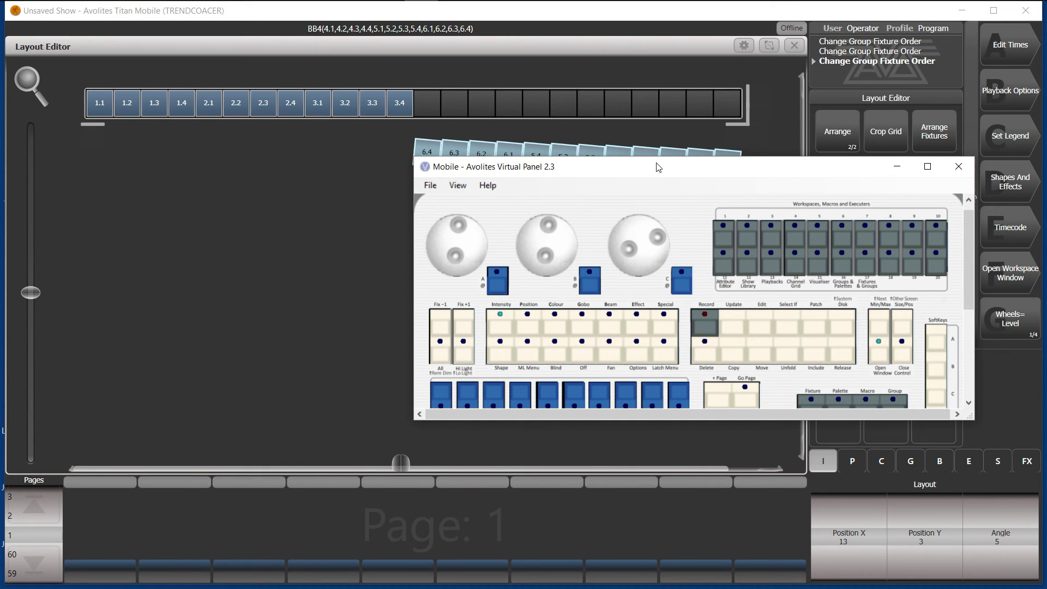
# Move the rotated row so cell 6.4 sits at column 1, row 3, and crop the grid around the cells
pyautogui.moveTo(658, 169); pyautogui.dragTo(641, 229)
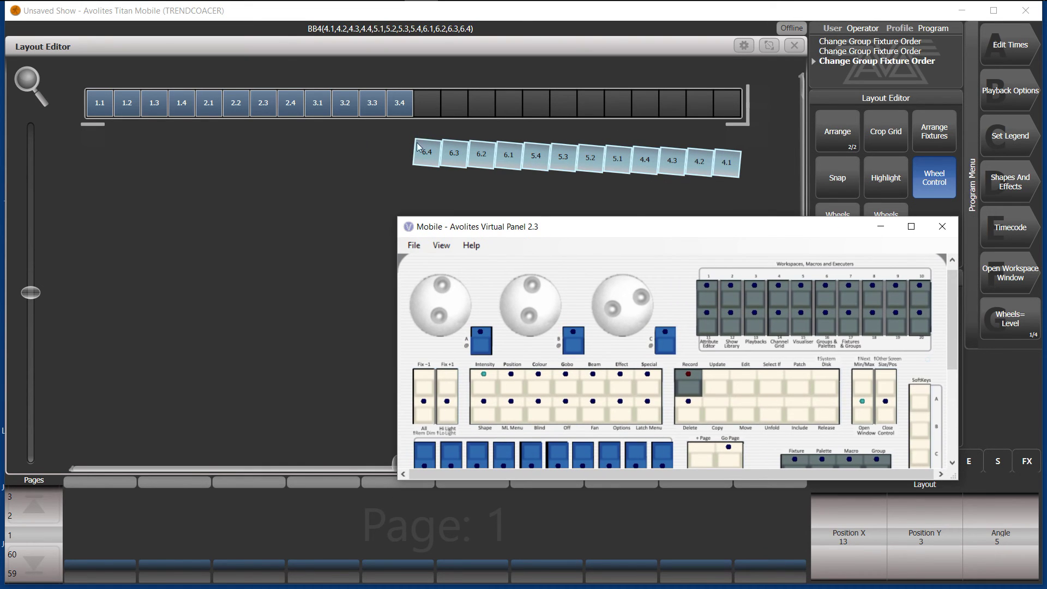
pyautogui.moveTo(427, 158); pyautogui.dragTo(100, 151)
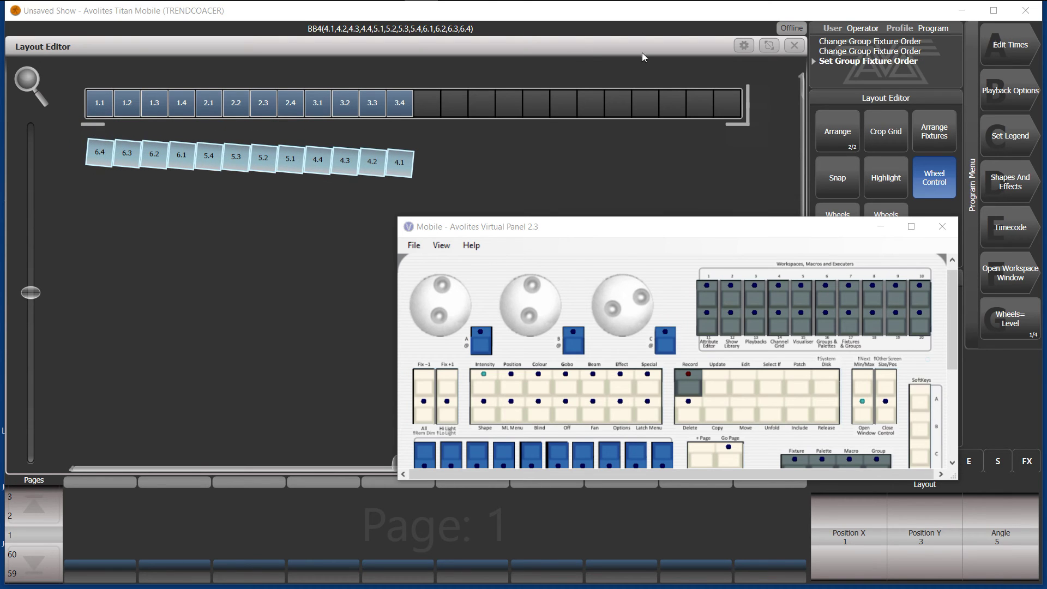
pyautogui.click(898, 138)
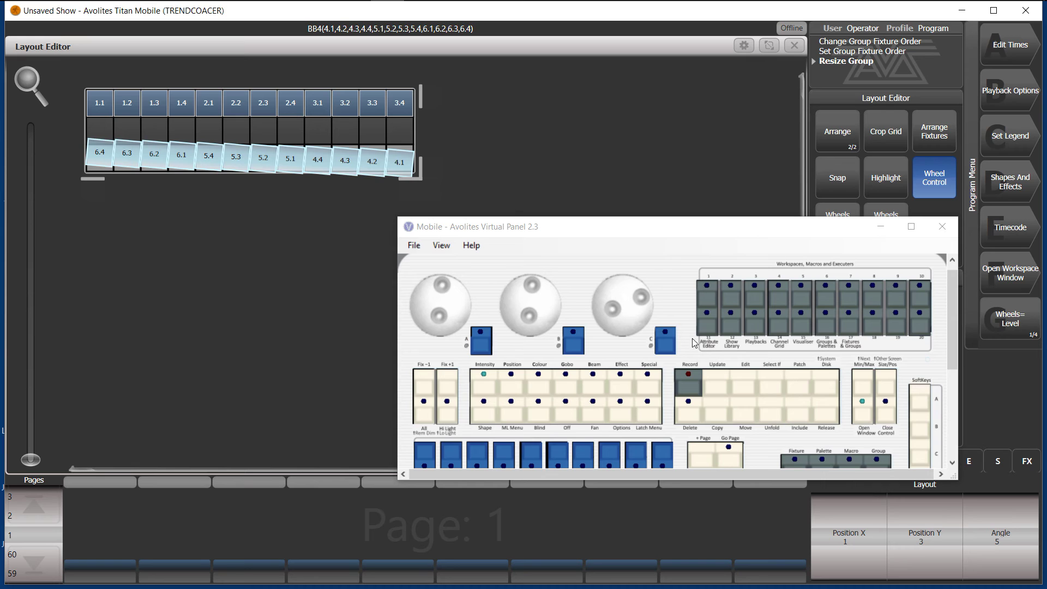
# Deselect the cells in the layout and close the layout editor
pyautogui.scroll(-3, 786, 261)
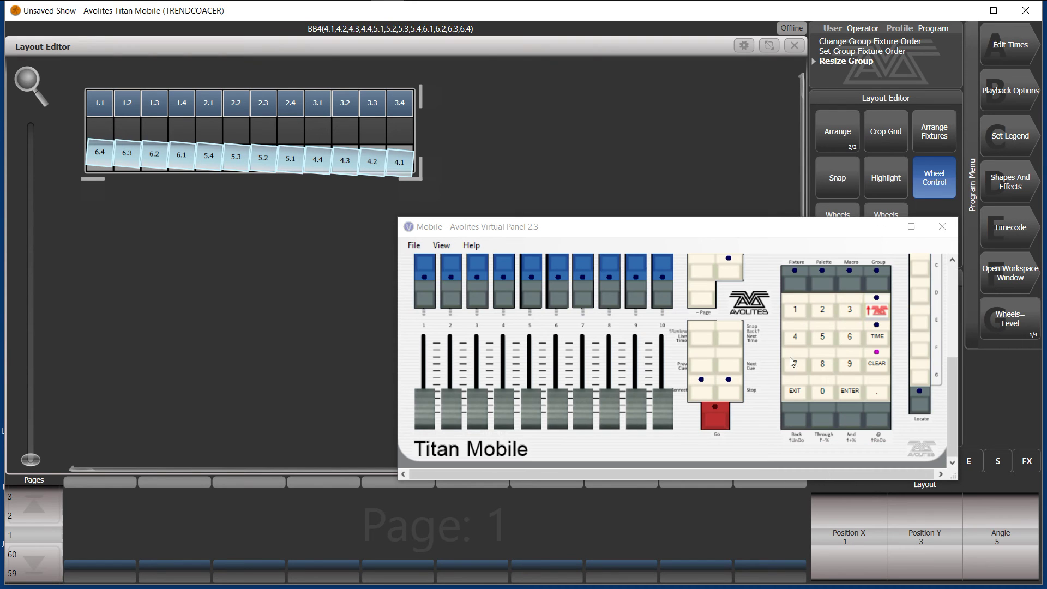
pyautogui.click(794, 394)
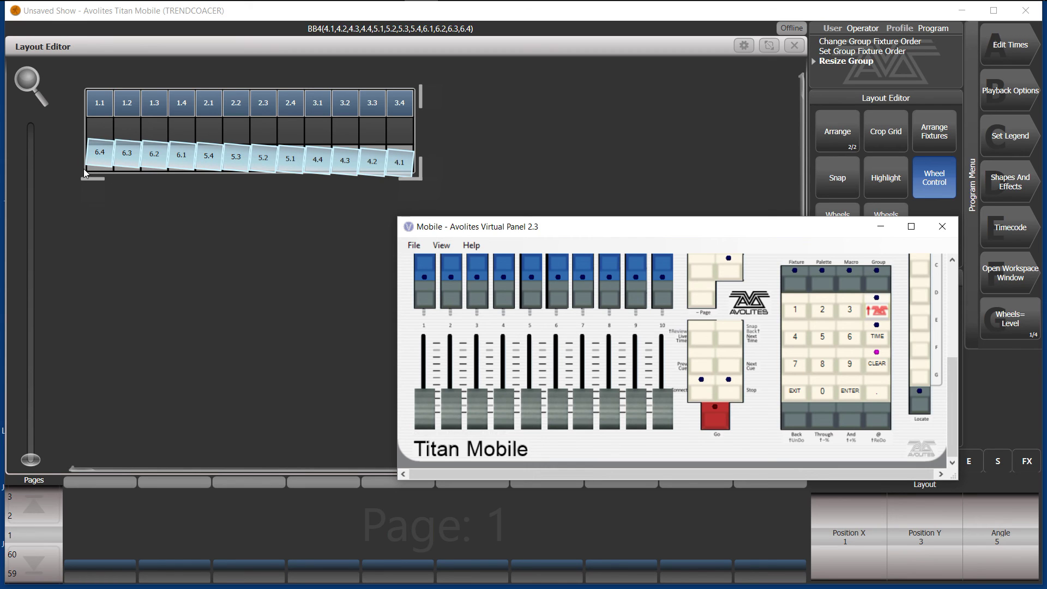
pyautogui.click(180, 229)
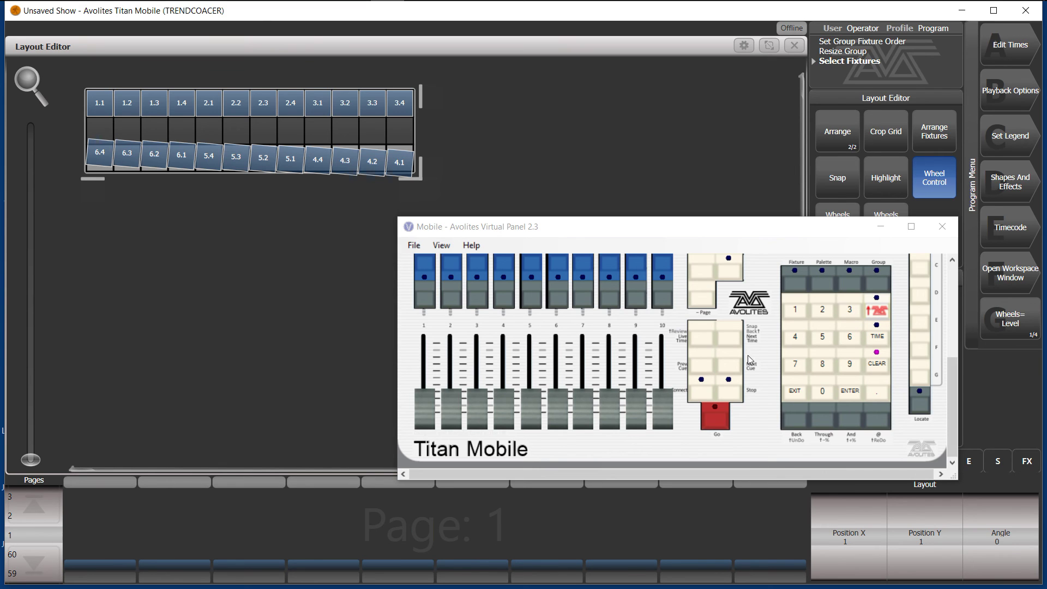
pyautogui.scroll(3, 773, 366)
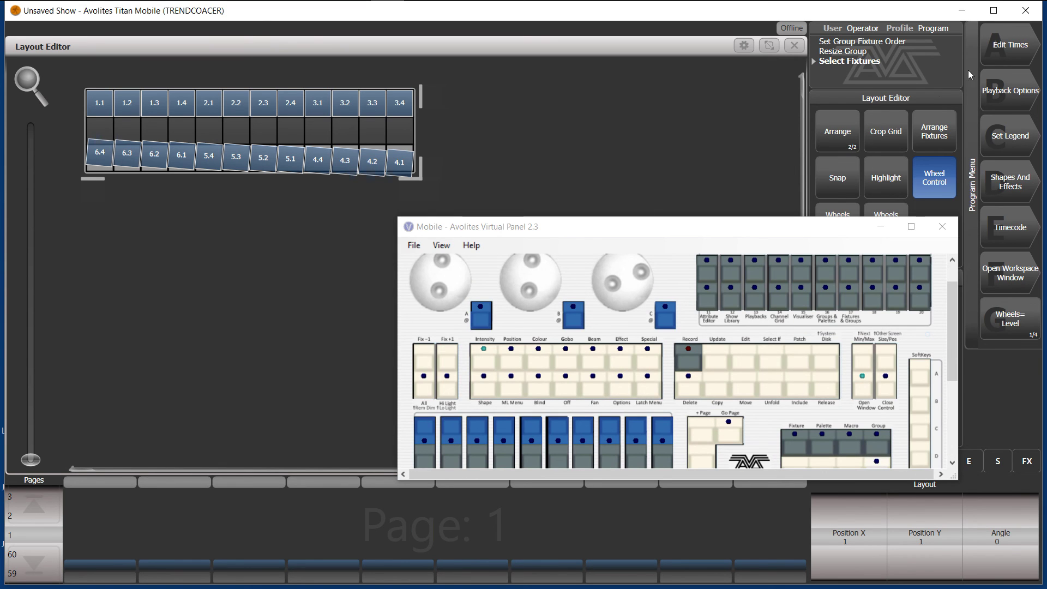
pyautogui.click(795, 45)
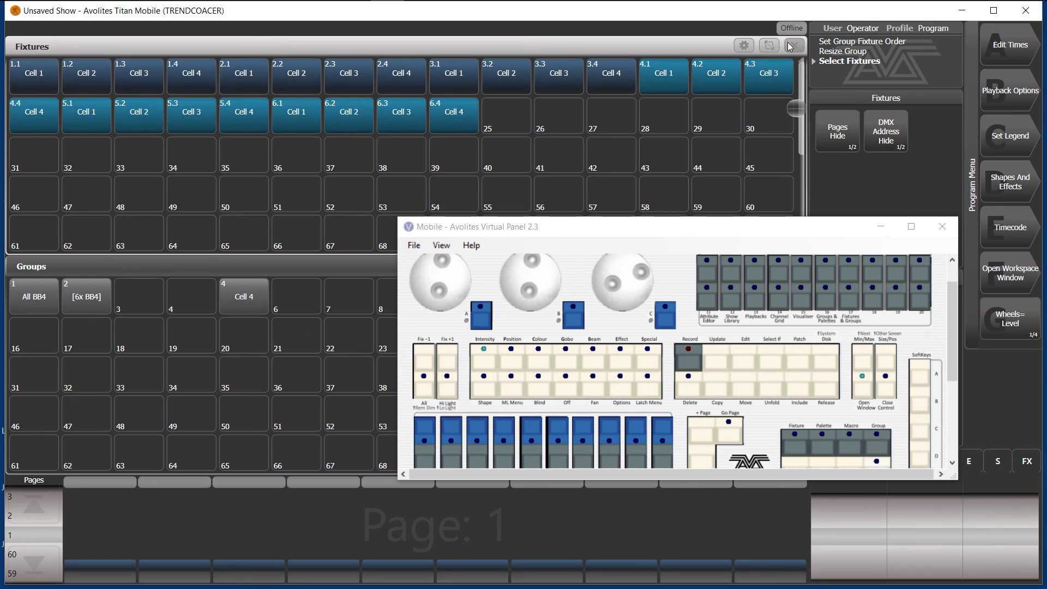
# Review the fixture order of the cell group on handle 5, and clear the programmer
pyautogui.click(1018, 57)
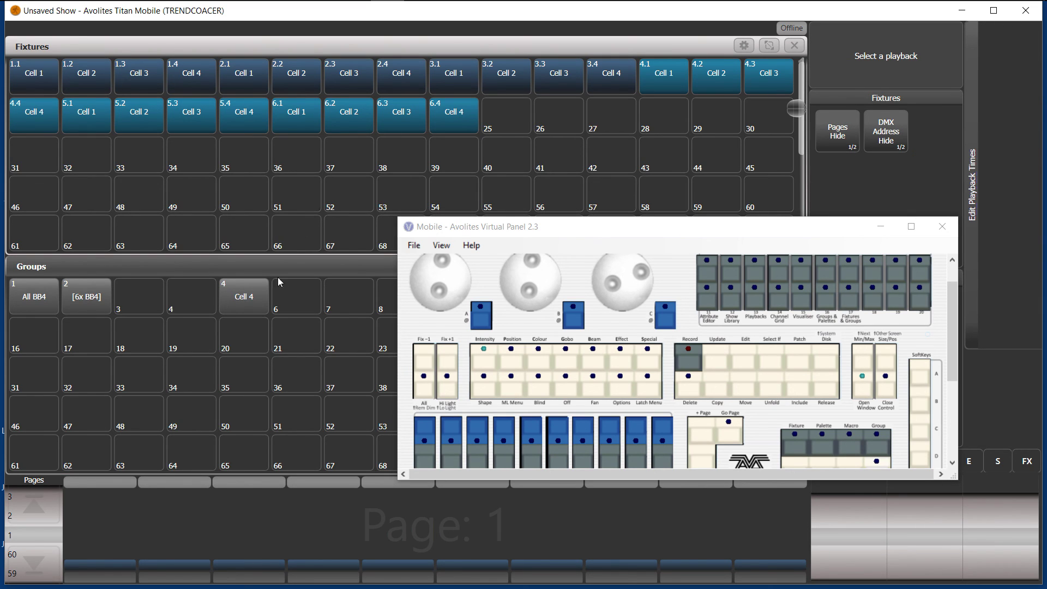
pyautogui.click(226, 309)
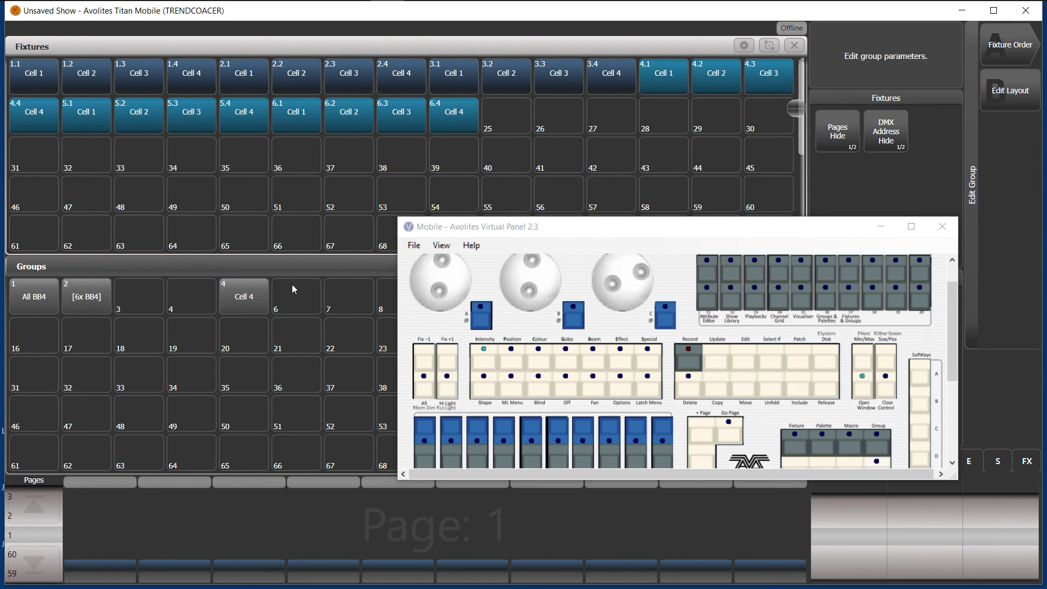
pyautogui.click(1020, 48)
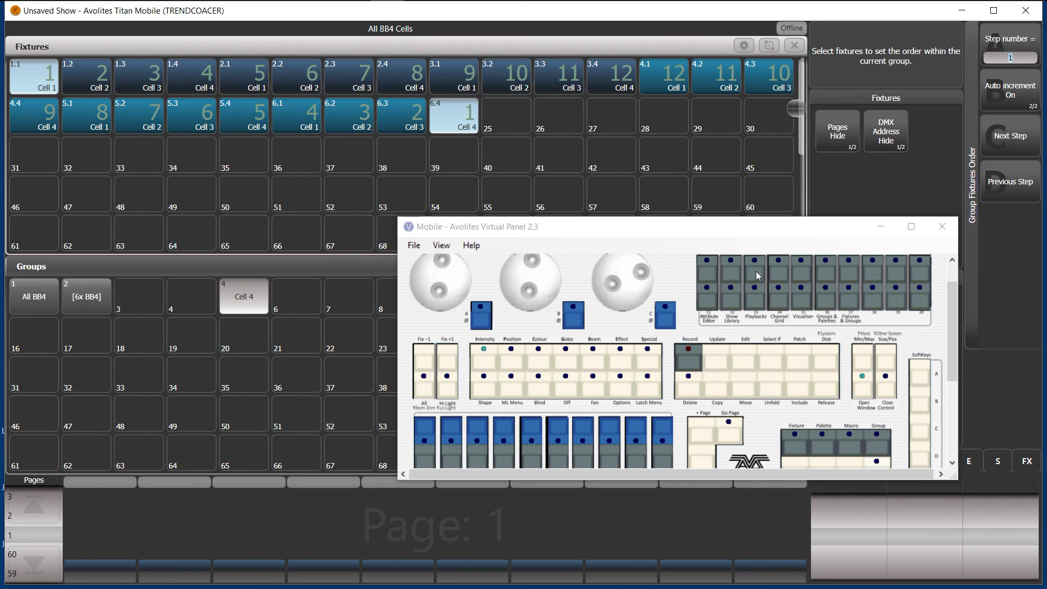
pyautogui.moveTo(743, 229); pyautogui.dragTo(732, 131)
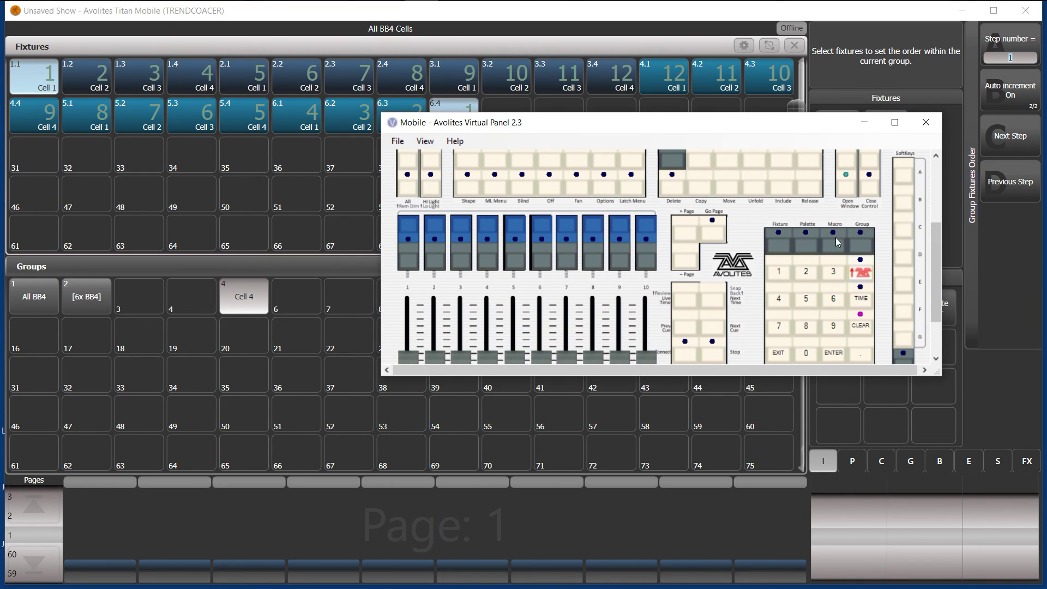
pyautogui.scroll(-2, 778, 230)
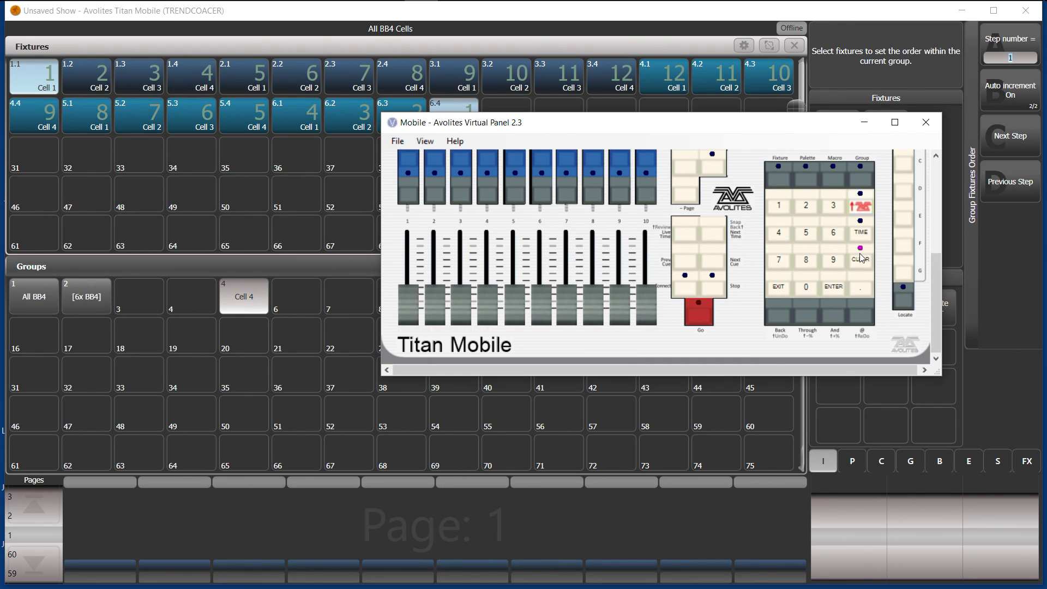
pyautogui.click(776, 286)
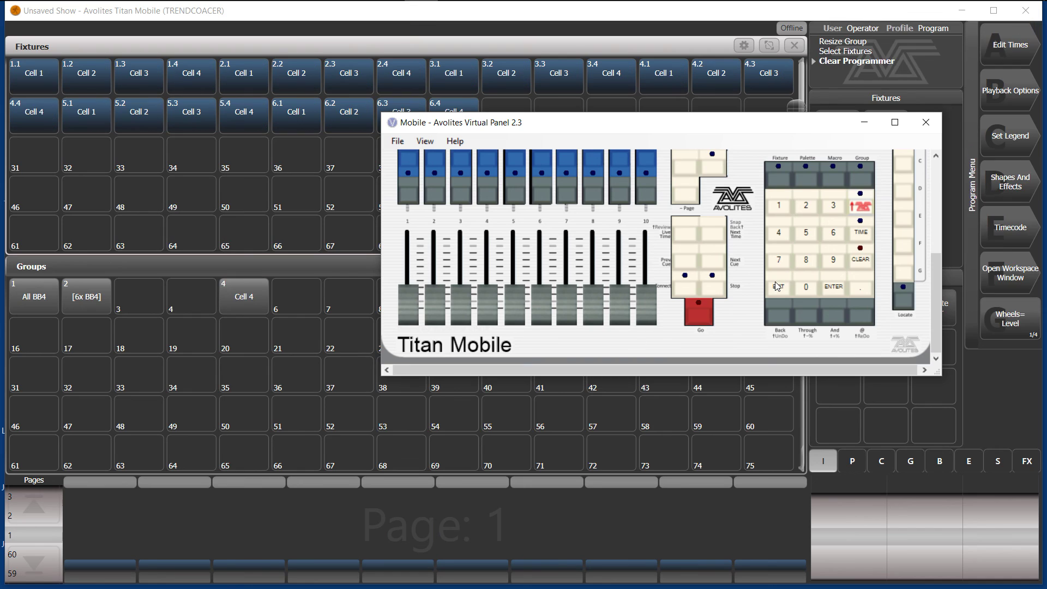